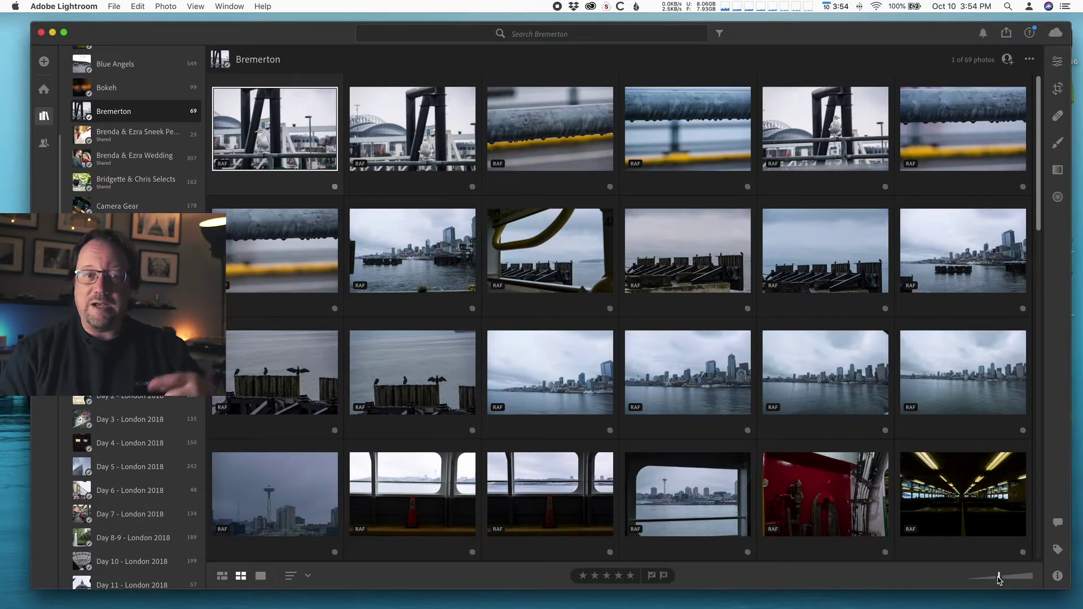
- Drag the thumbnail size slider right until the Bremerton grid shows five photos per row
left_click_drag(999, 579, 1024, 582)
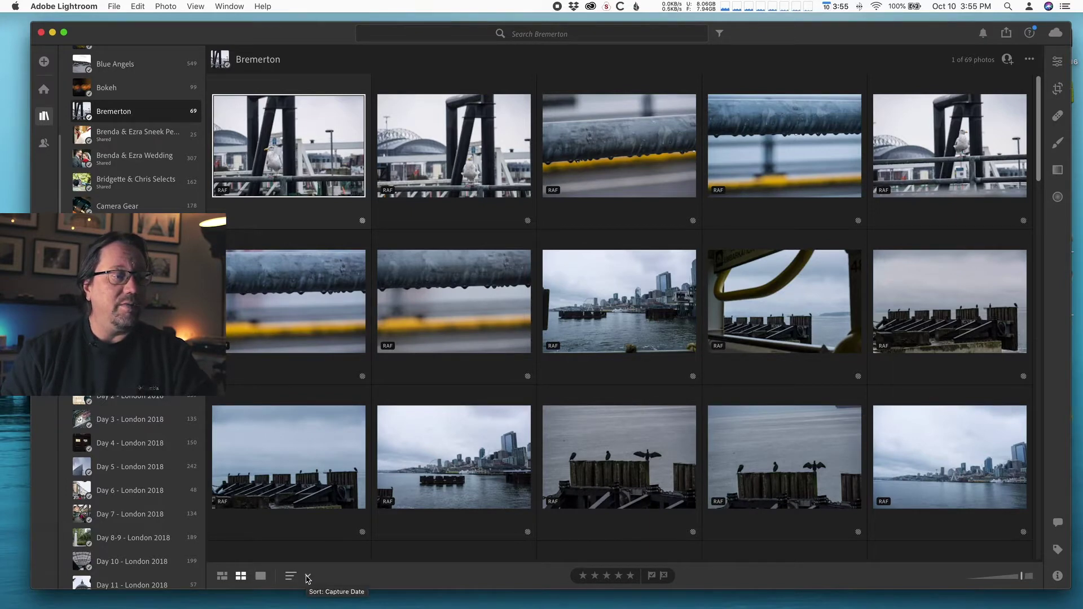
left_click(307, 577)
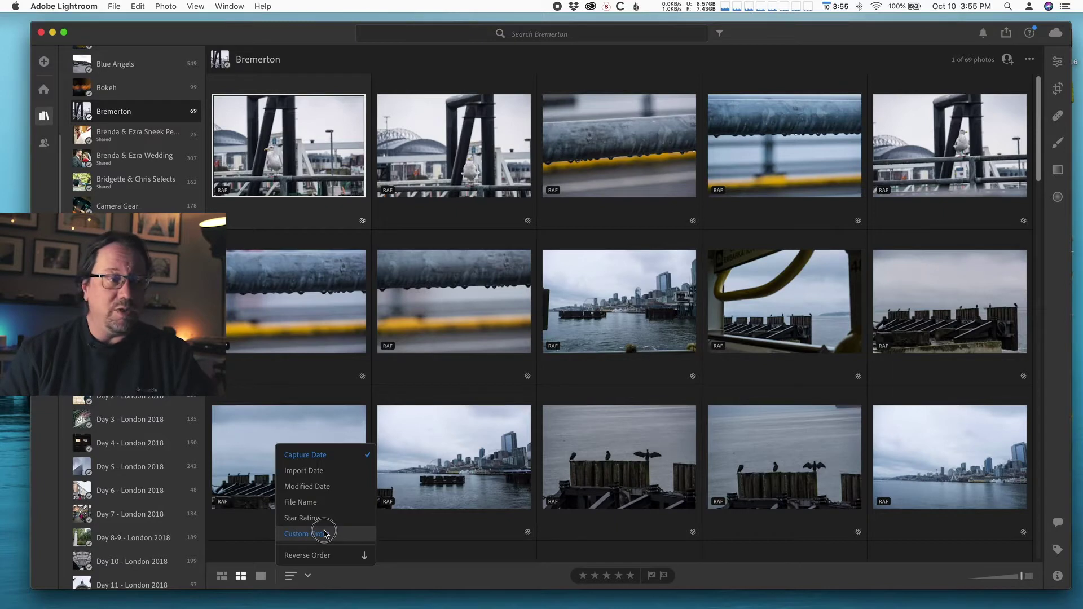
key("Escape")
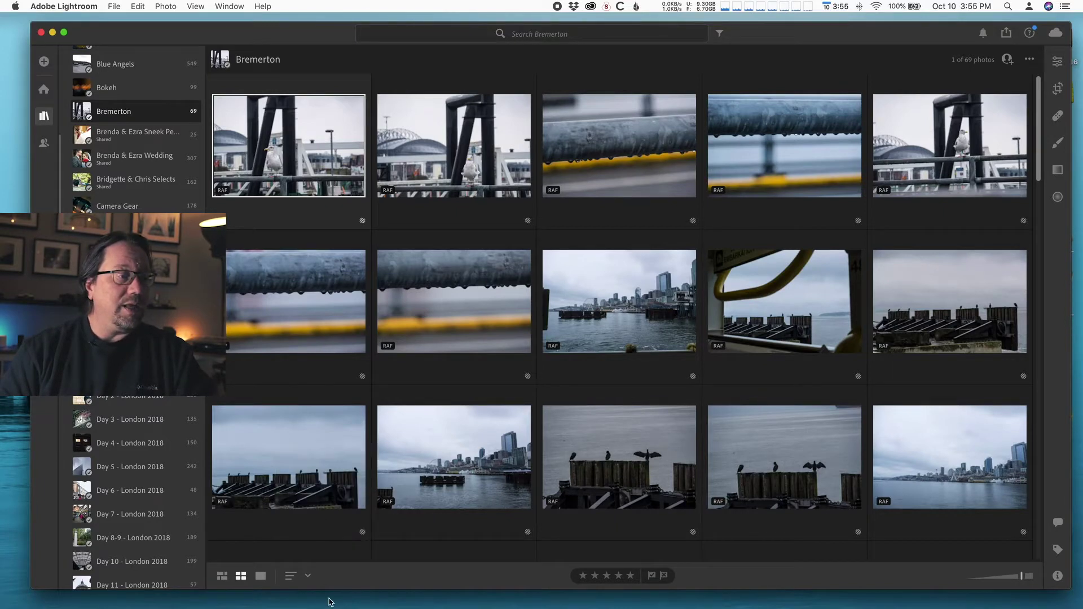
left_click(261, 579)
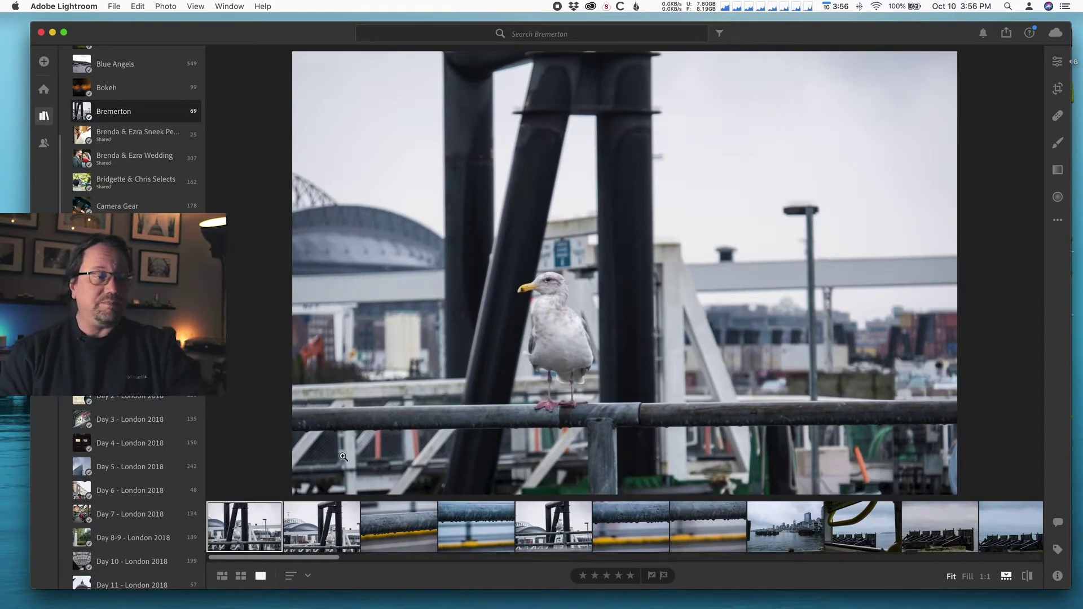
left_click(222, 576)
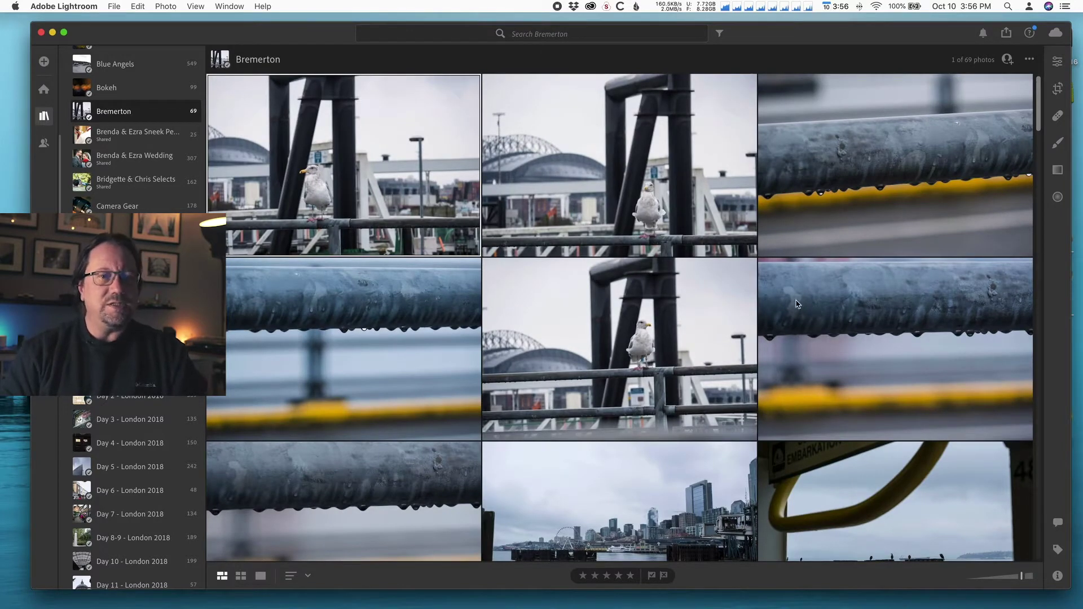
scroll(1040, 97, "down", 10)
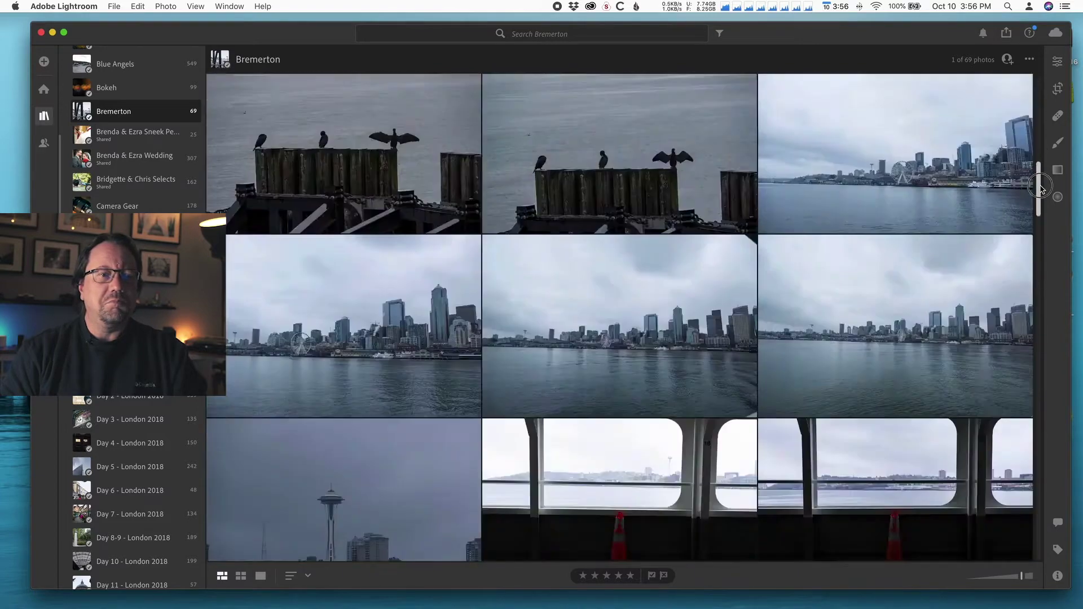
left_click(240, 575)
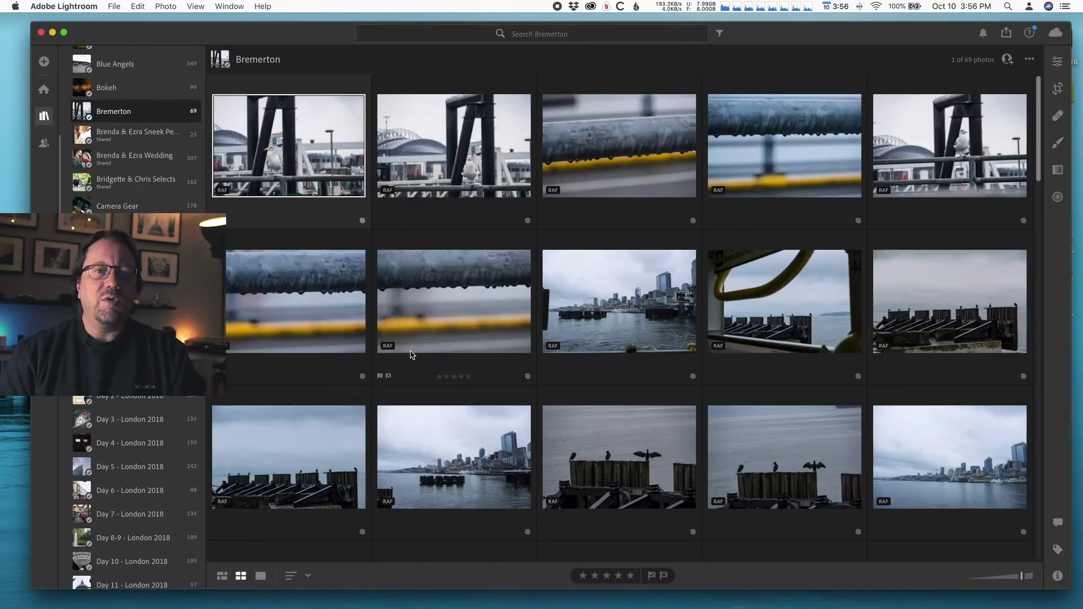
left_click(222, 576)
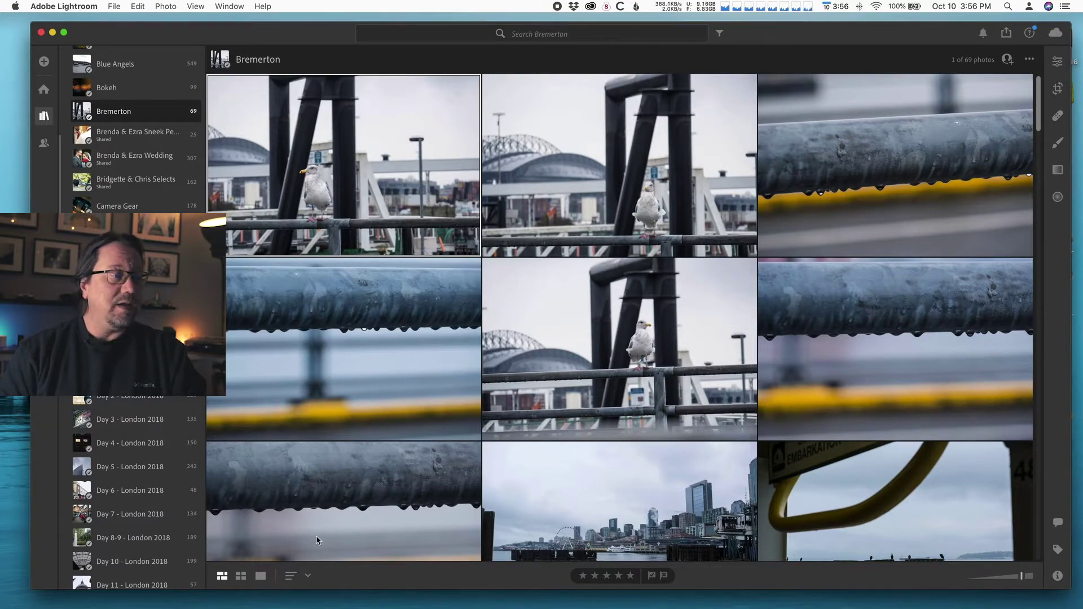
left_click(240, 576)
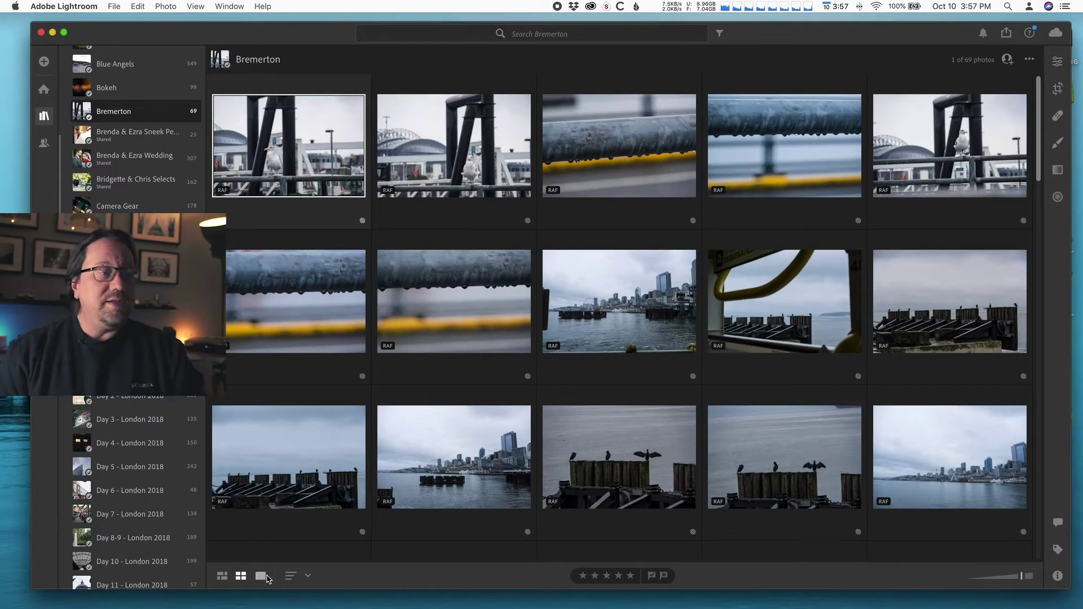
left_click(260, 576)
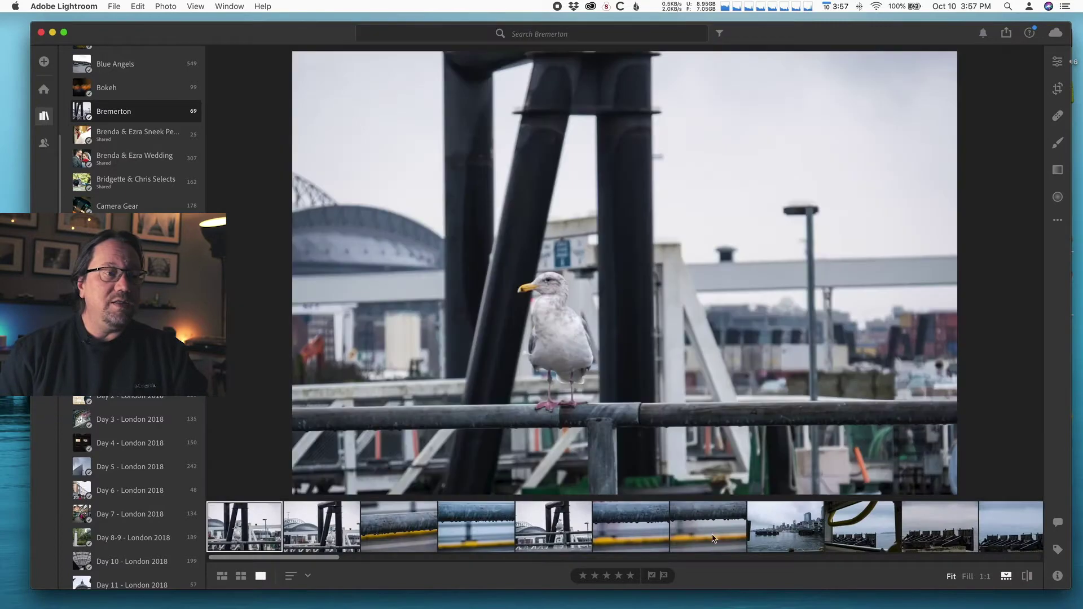
left_click(967, 576)
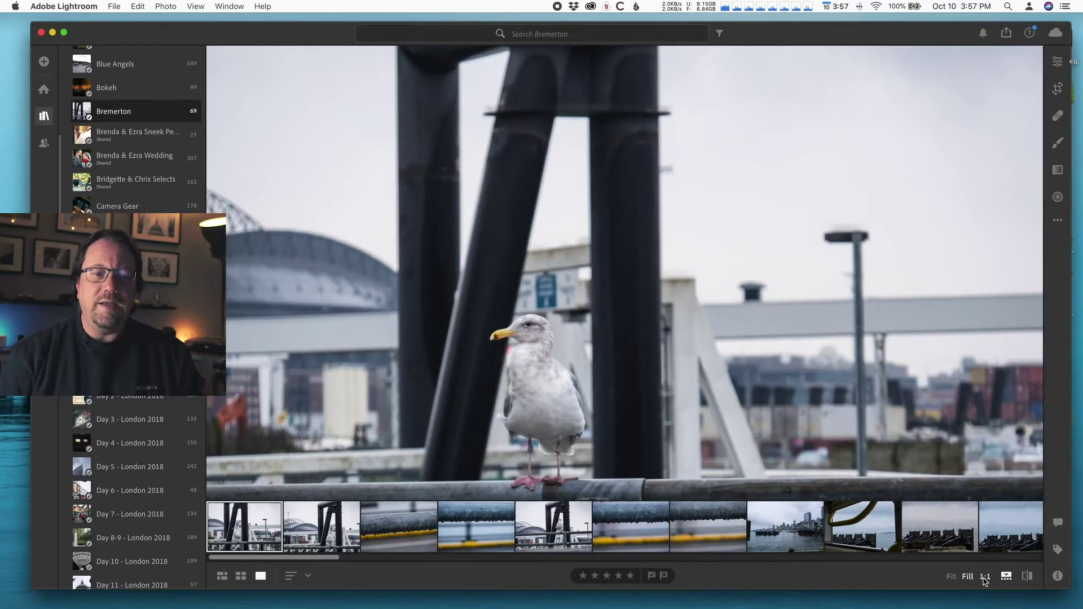
left_click(984, 577)
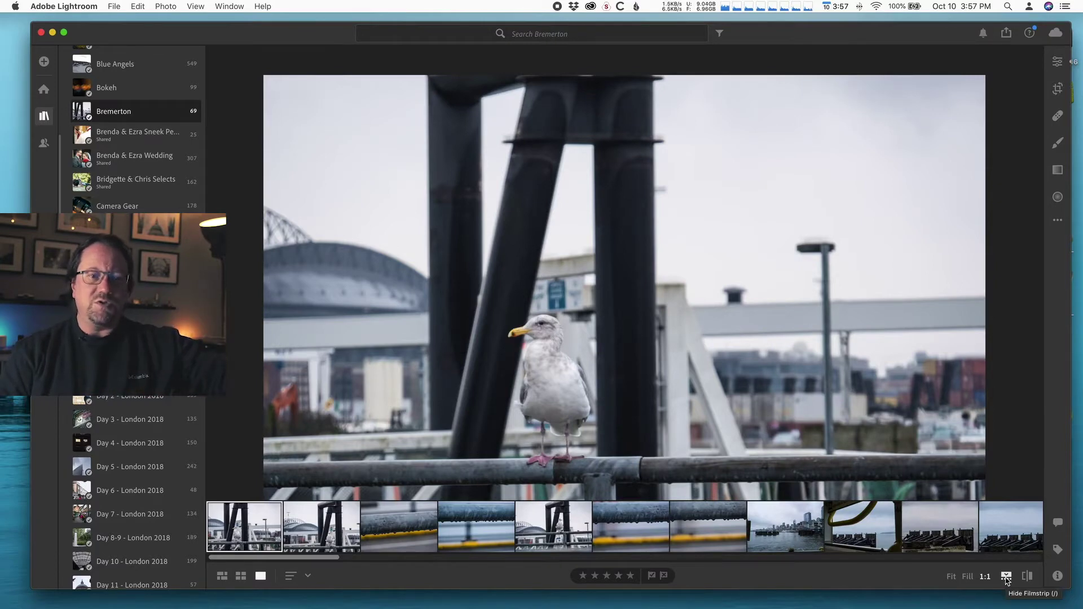
left_click(1006, 576)
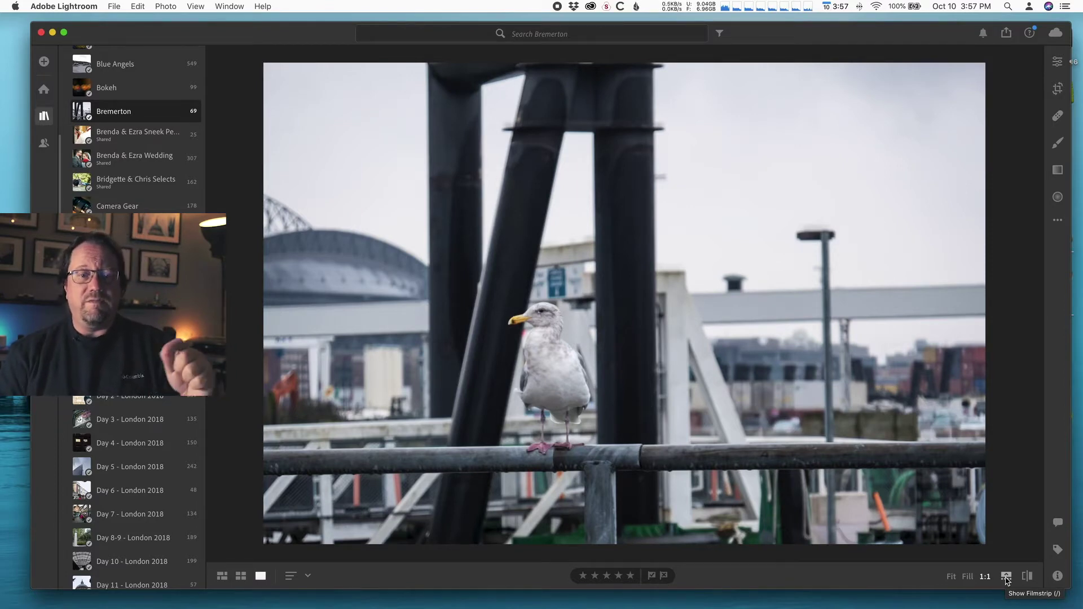
left_click(1006, 578)
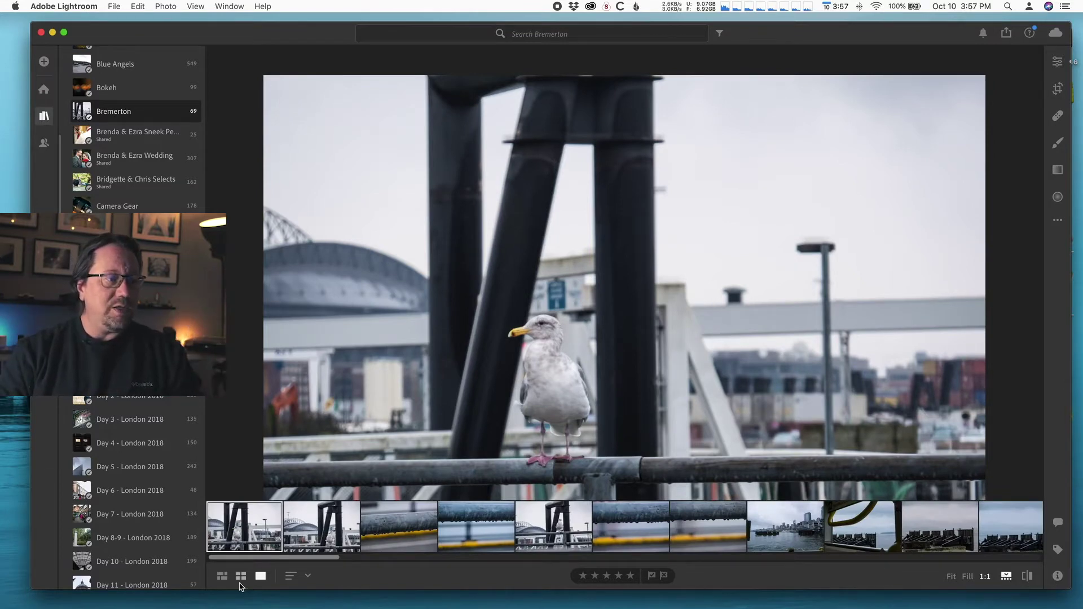
left_click(241, 577)
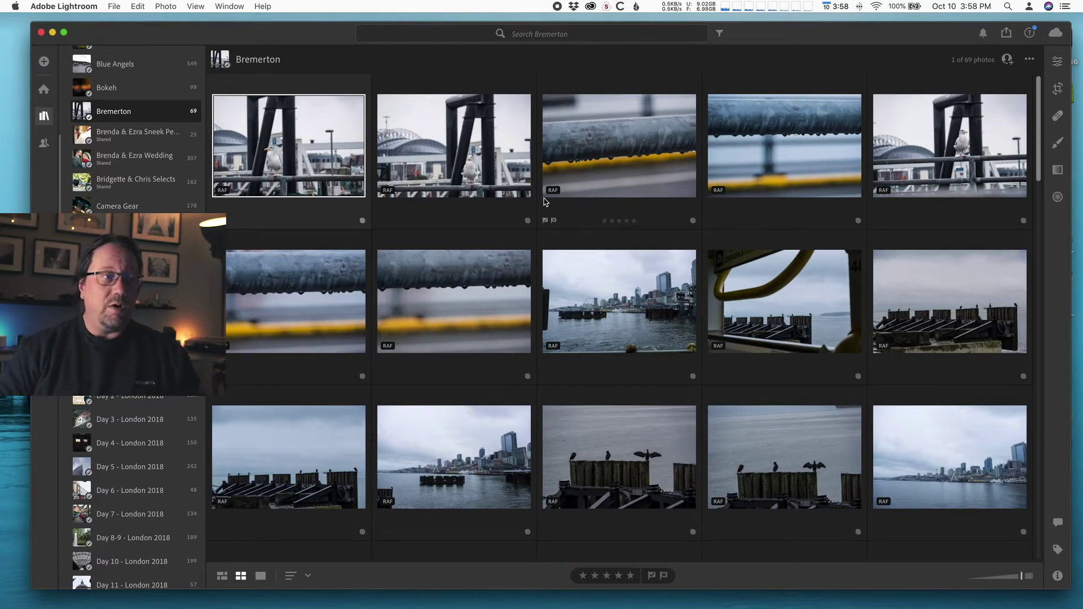
- Open the first seagull photo alone, hide the filmstrip, and fit it to the window
double_click(271, 142)
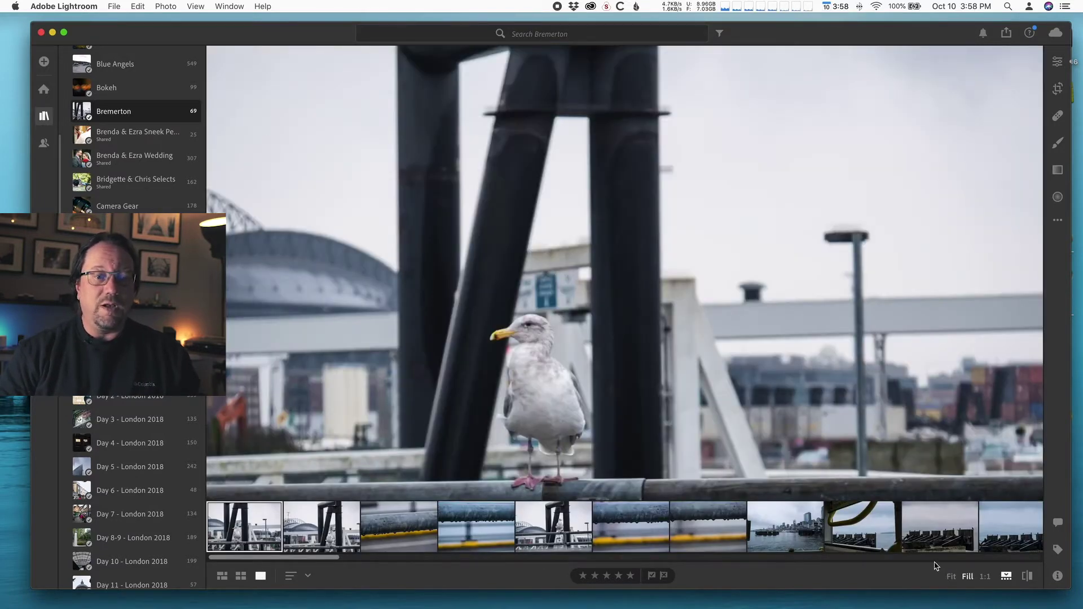
left_click(1006, 577)
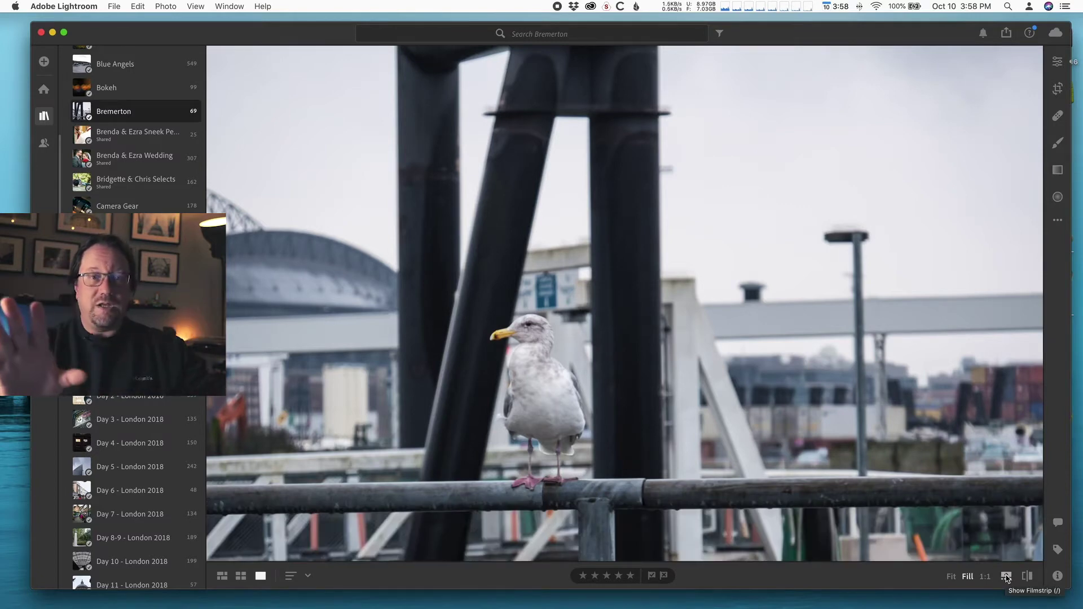
left_click(952, 577)
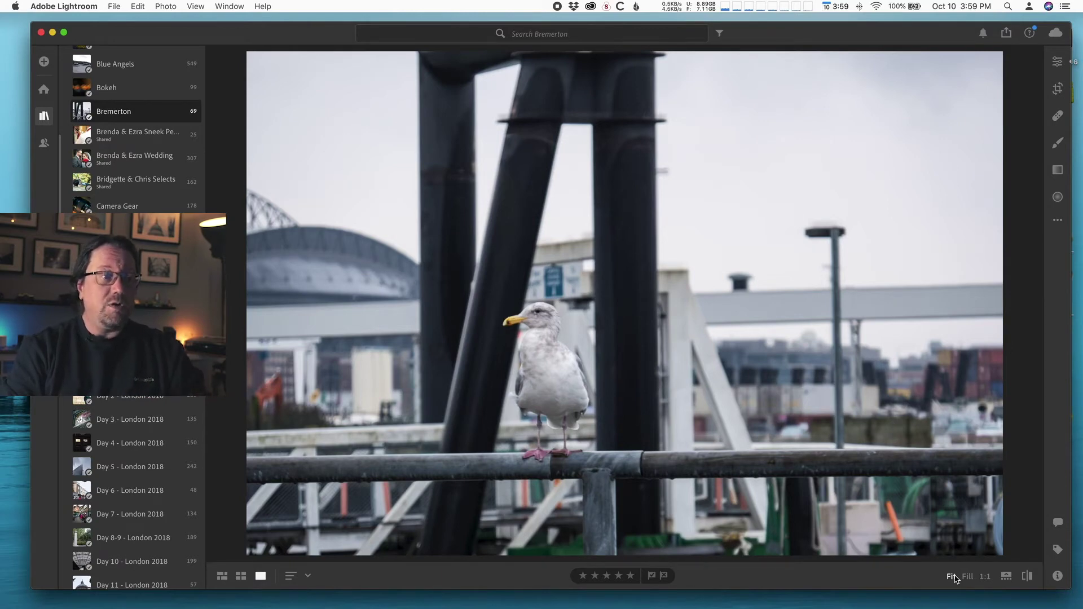
- Step forward through photos, clearing one photo's rating and giving the wet railing shot five stars
key("Right")
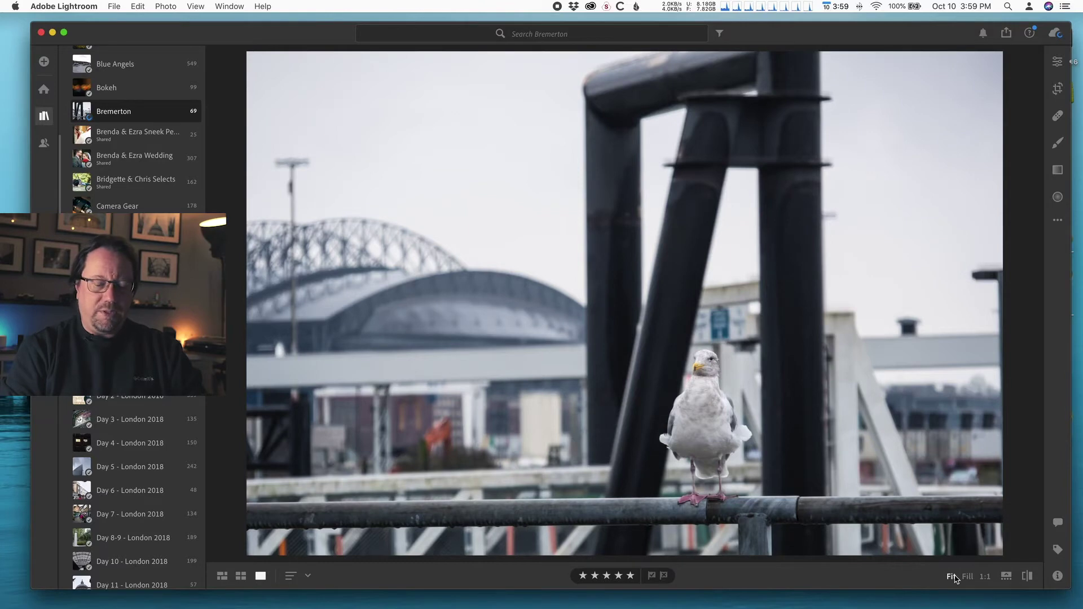
key("0")
key("Right")
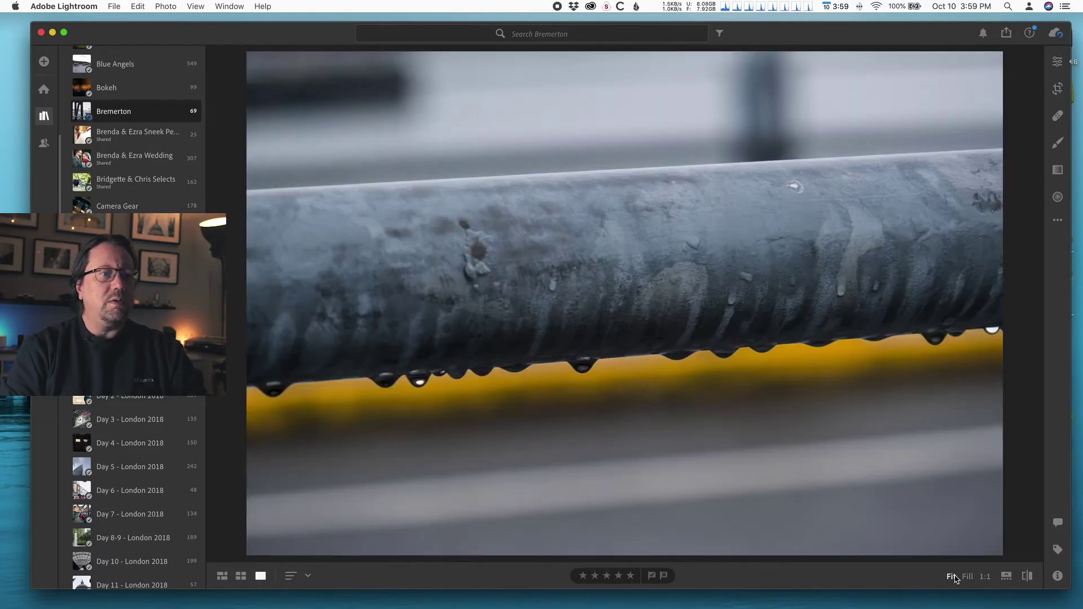
key("5")
key("Right")
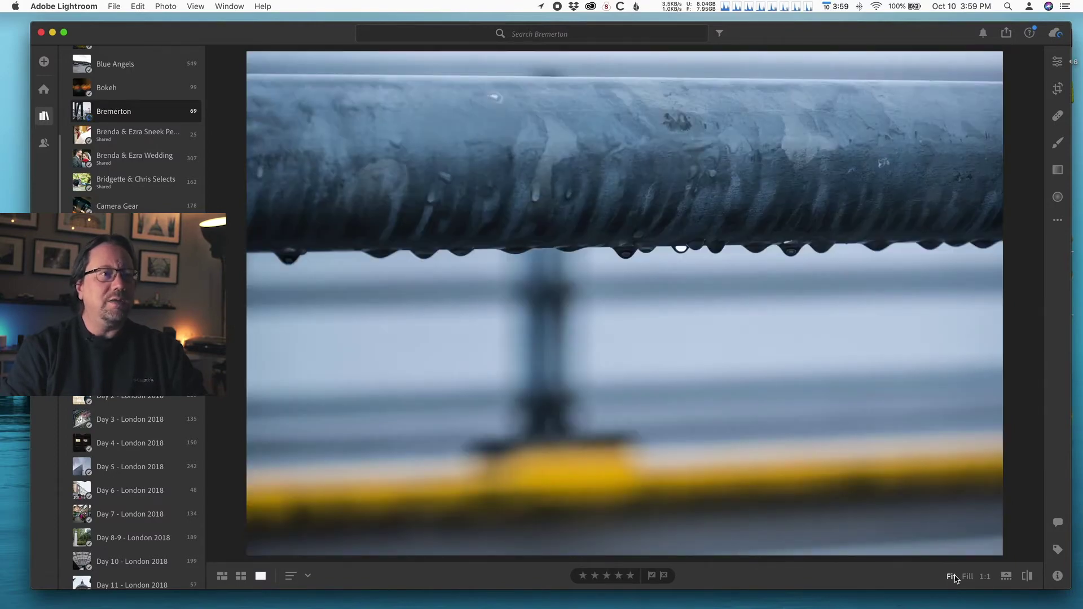
key("Right")
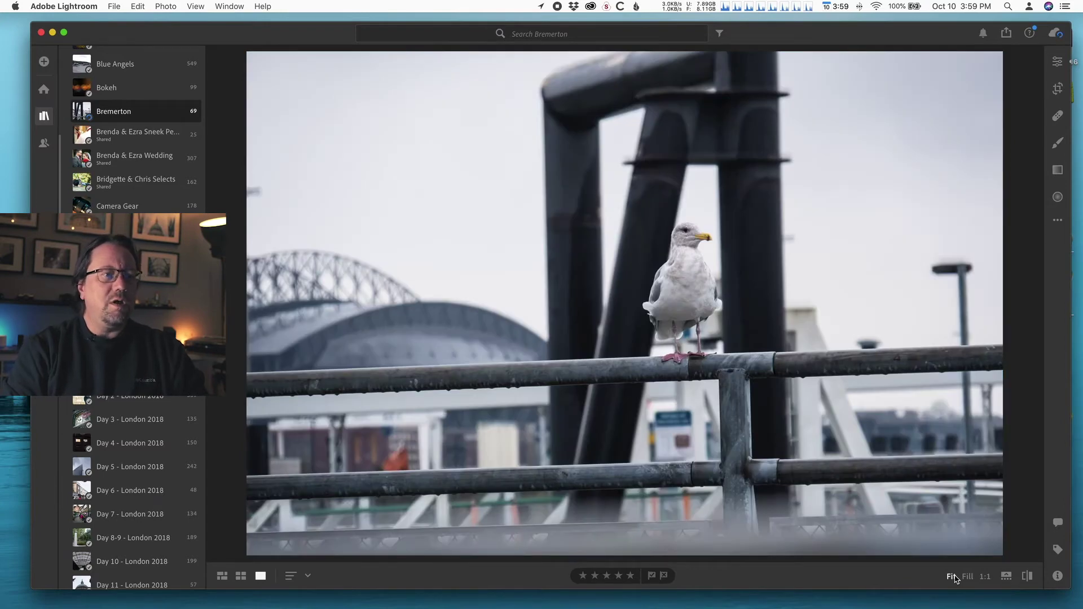
- Browse the railing, waterfront, pilings, cormorant and skyline shots, ending on the ferry window photo
key("Left")
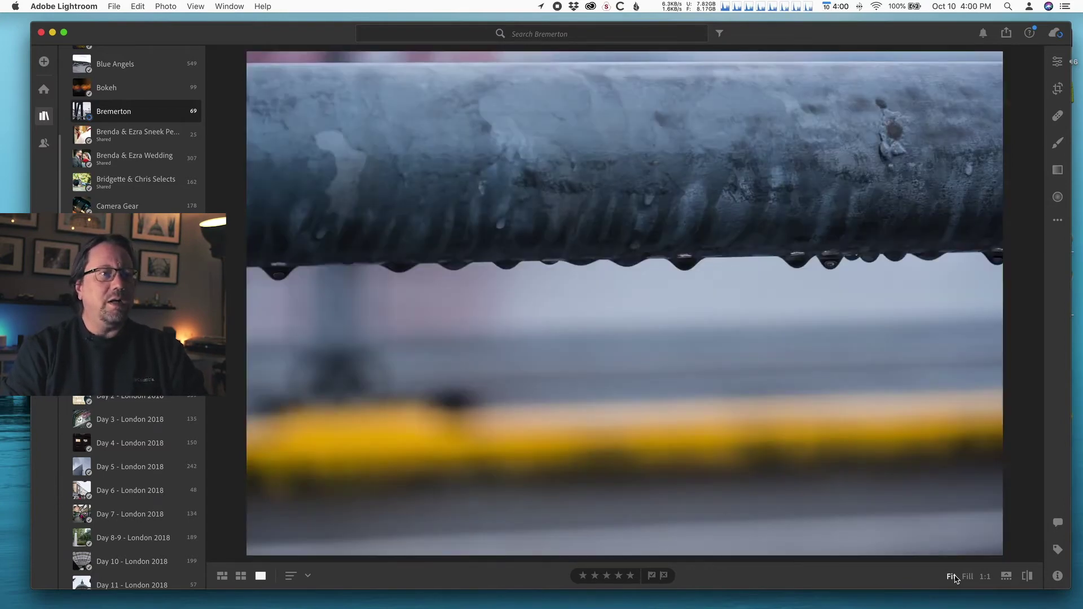
key("Left")
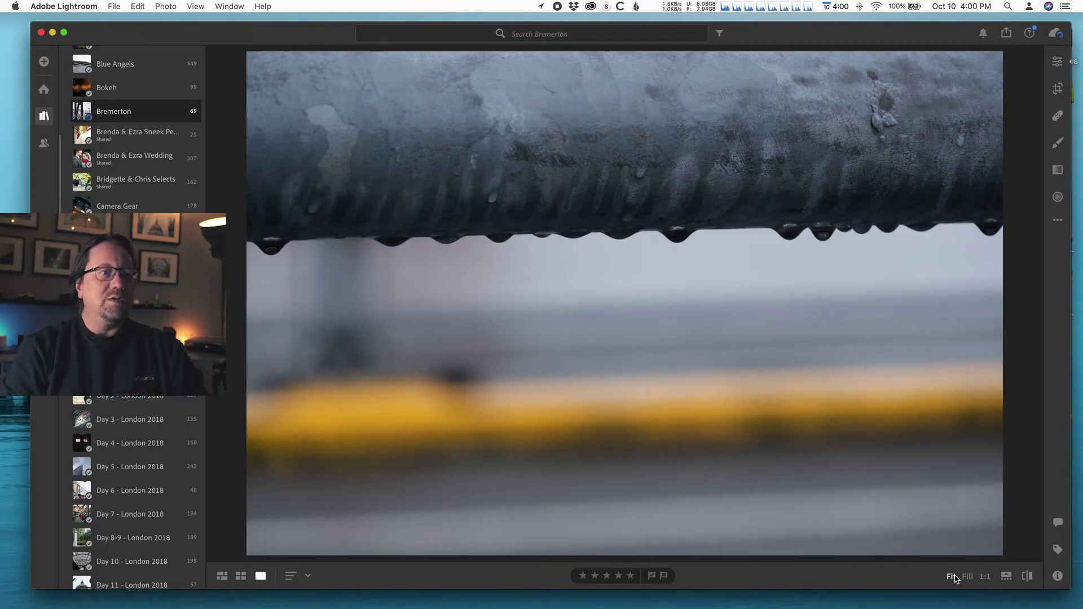
key("Left")
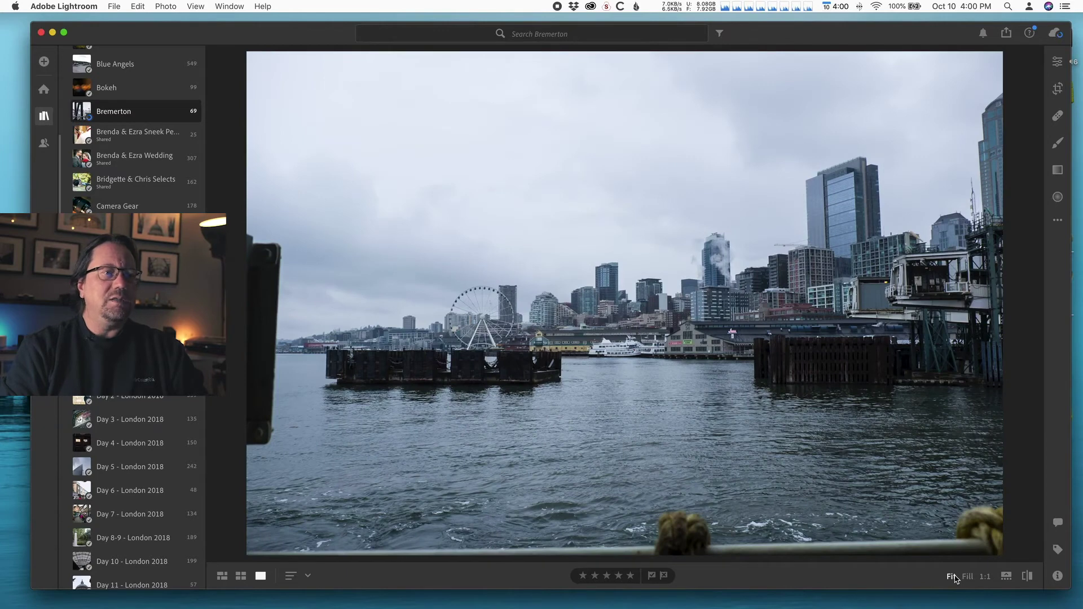
key("Left")
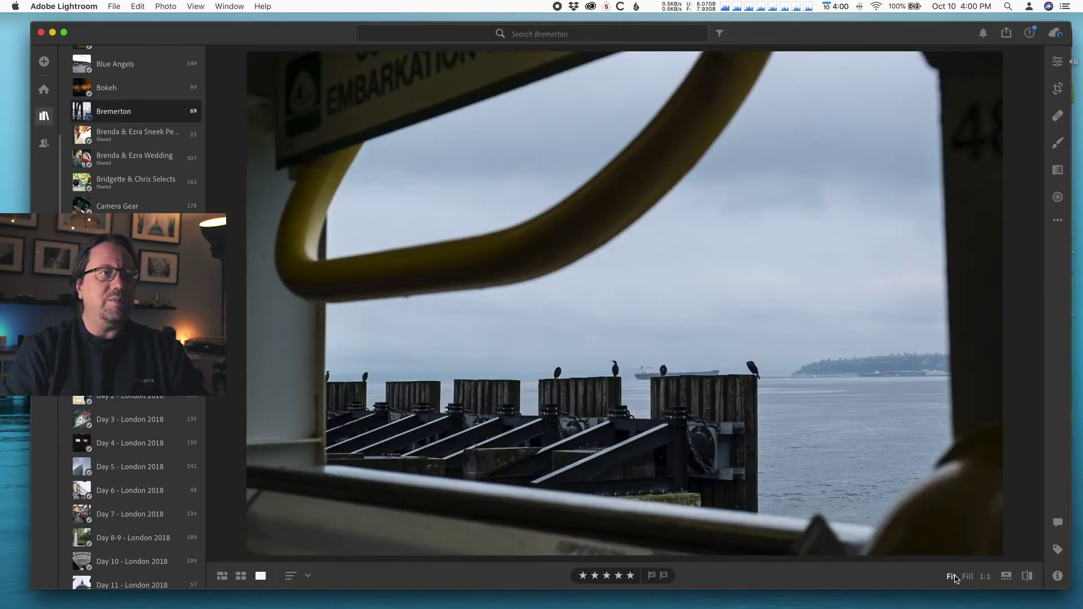
key("Left")
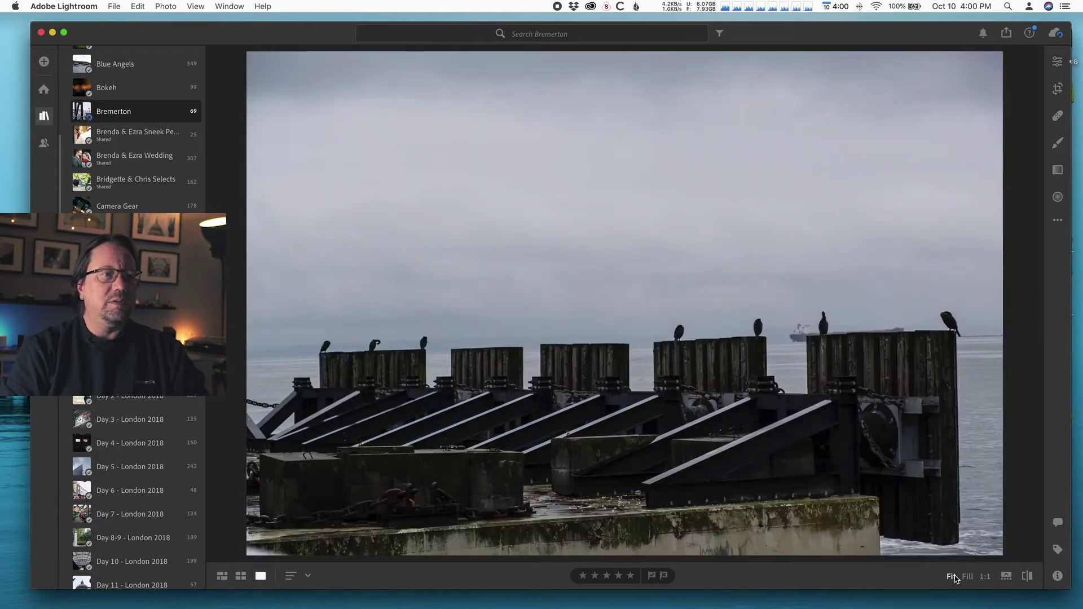
key("Left")
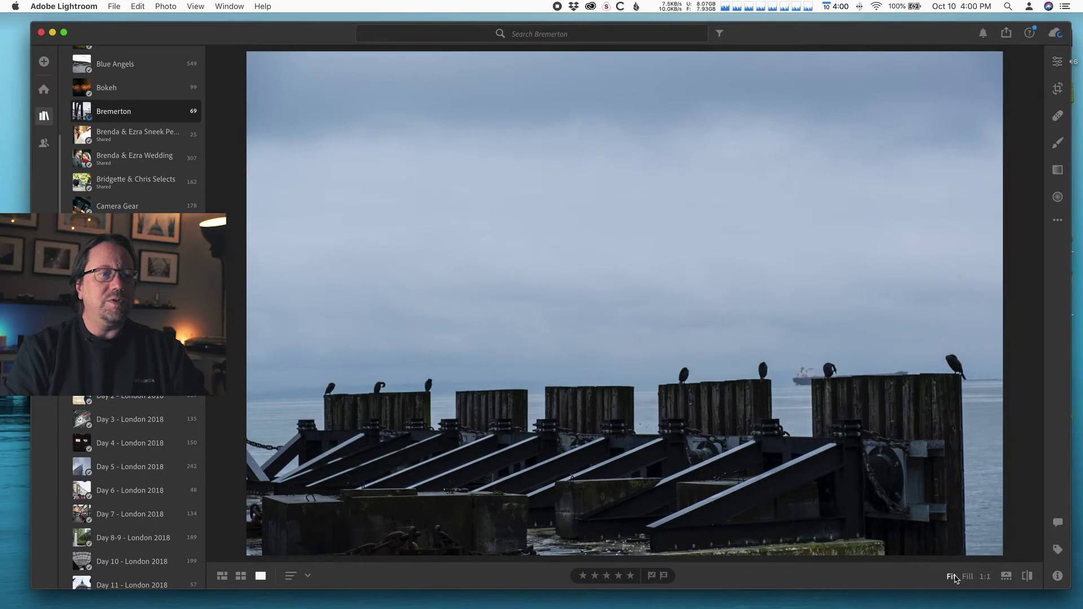
key("Left")
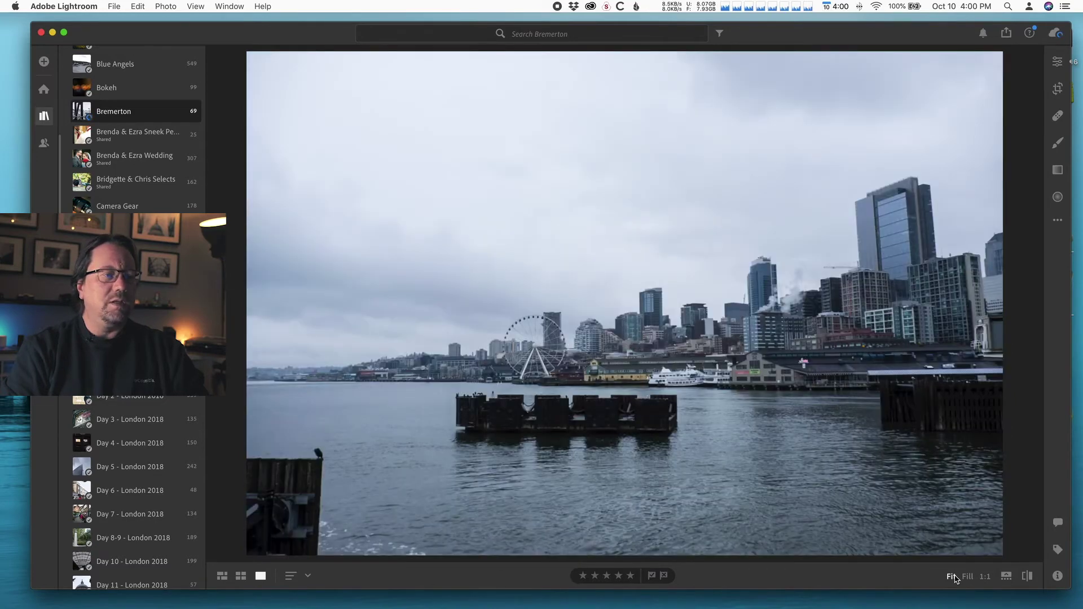
key("Left")
key("Left")
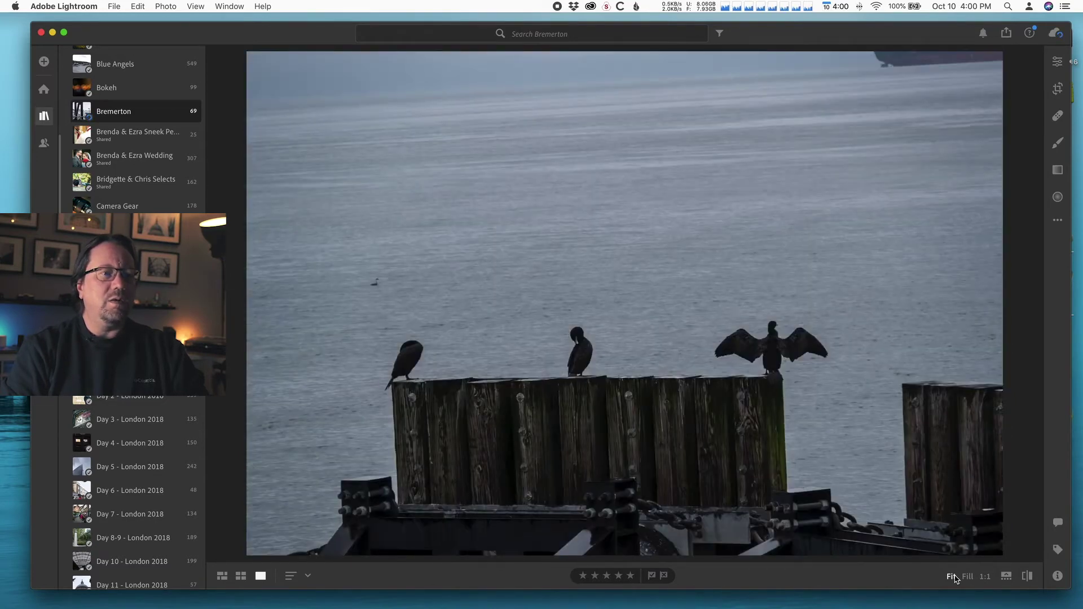
key("Left")
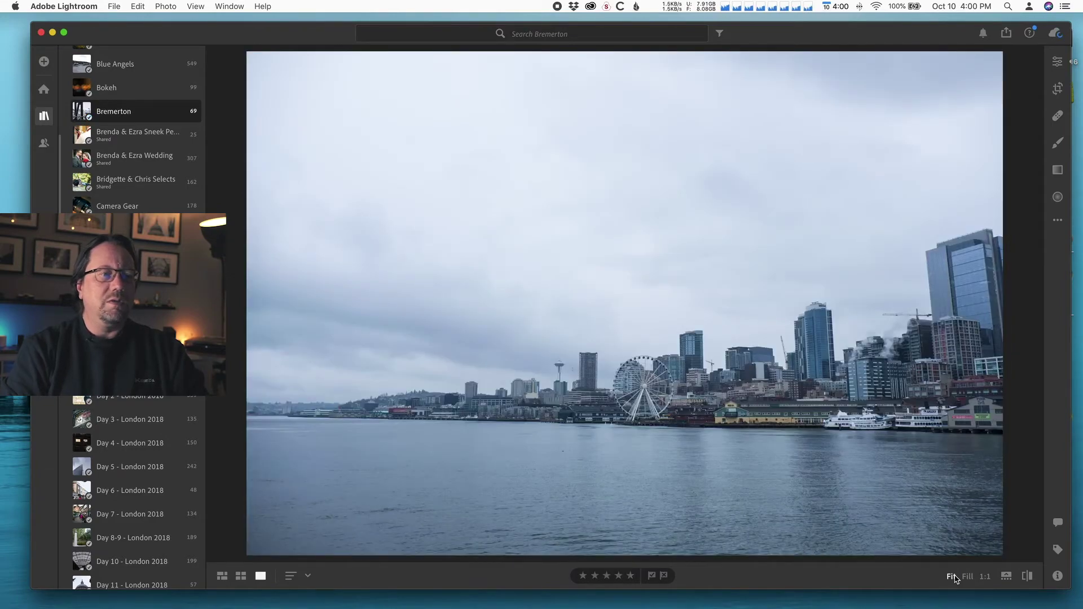
key("Left")
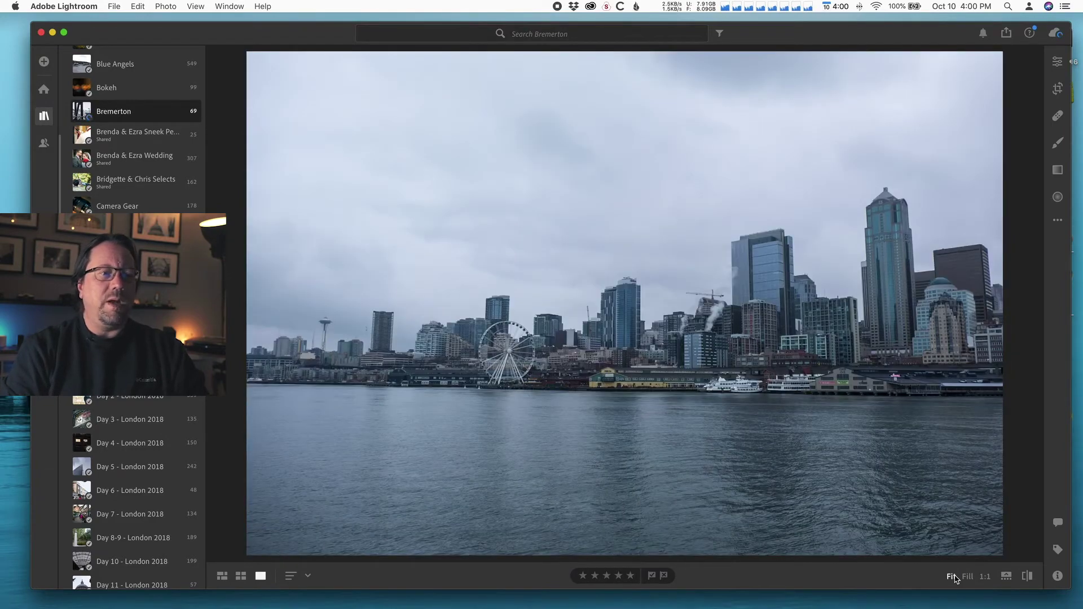
key("Left")
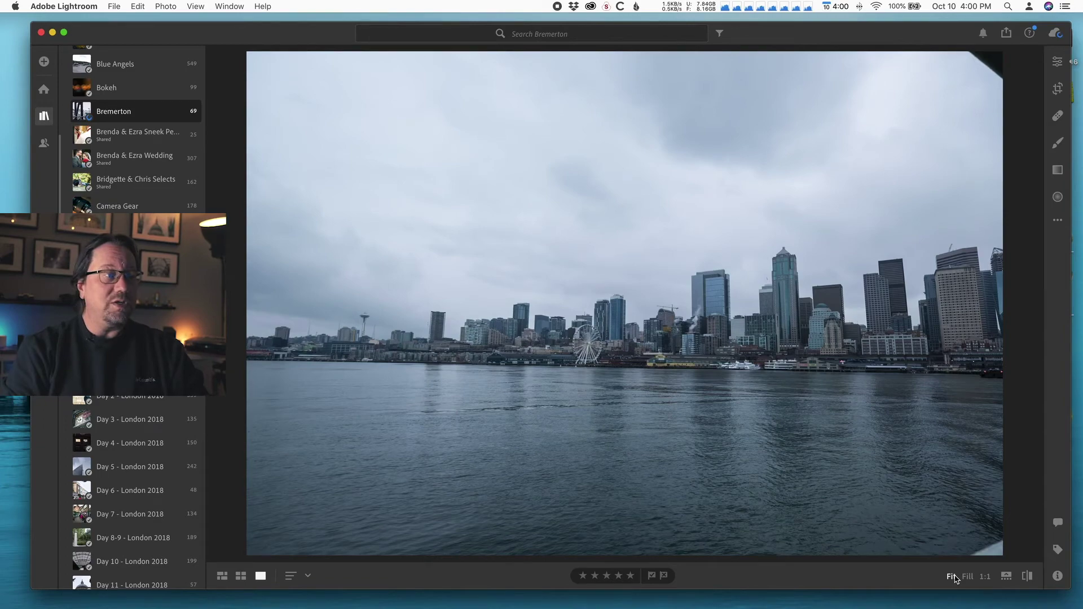
key("Right")
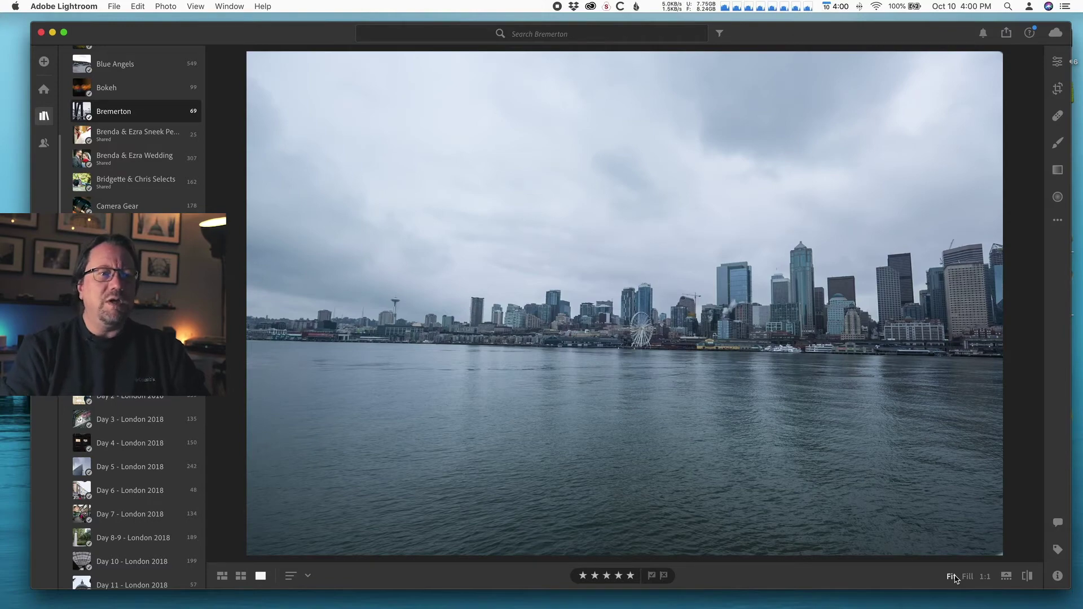
key("Right")
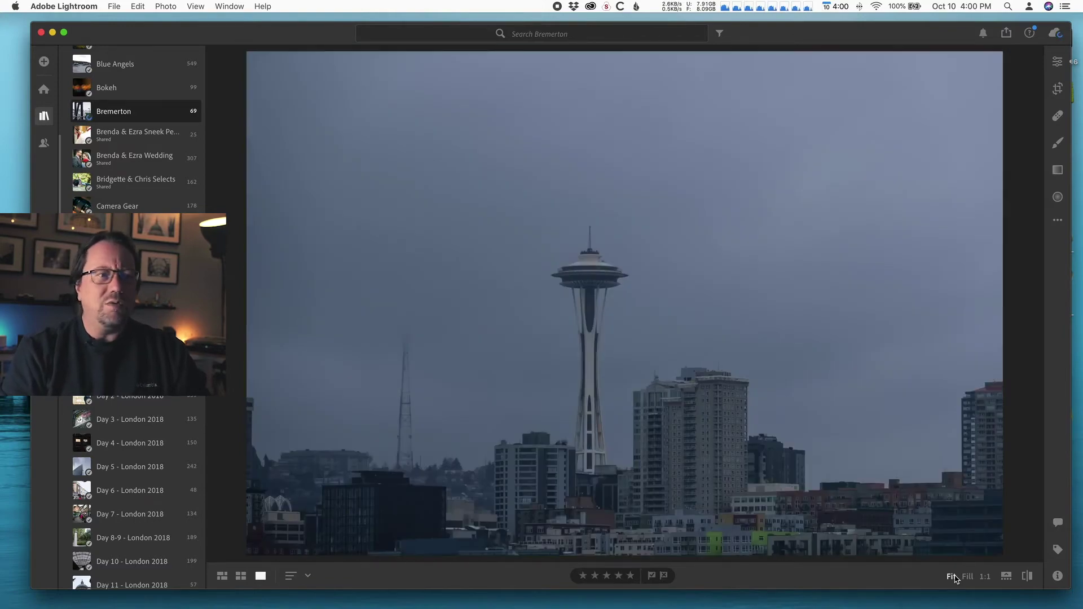
key("Right")
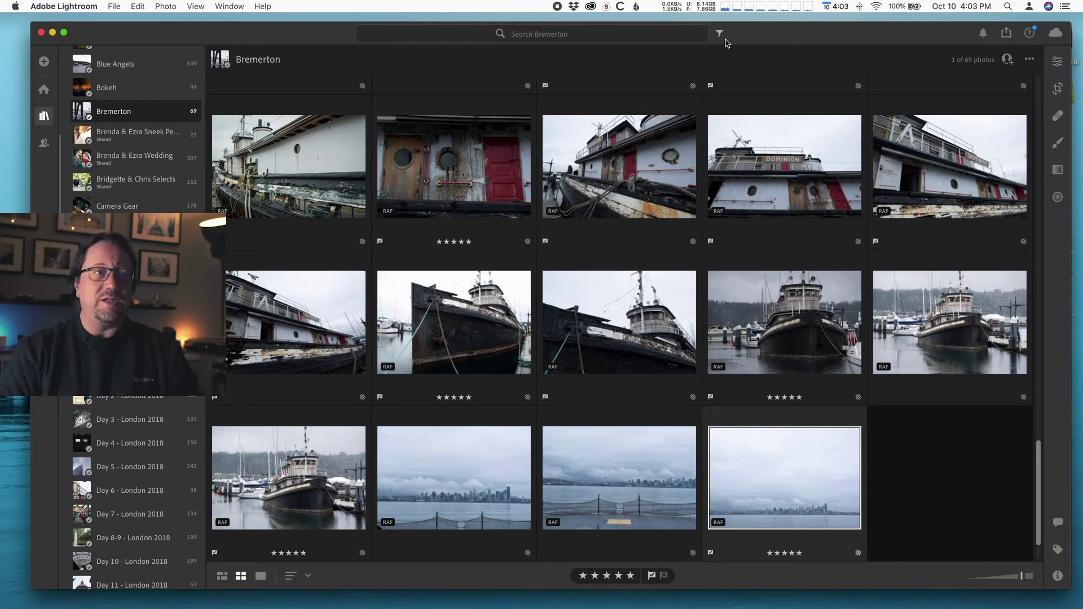
- Filter the Bremerton album to photos rated five stars, leaving 25 in the grid
left_click(721, 33)
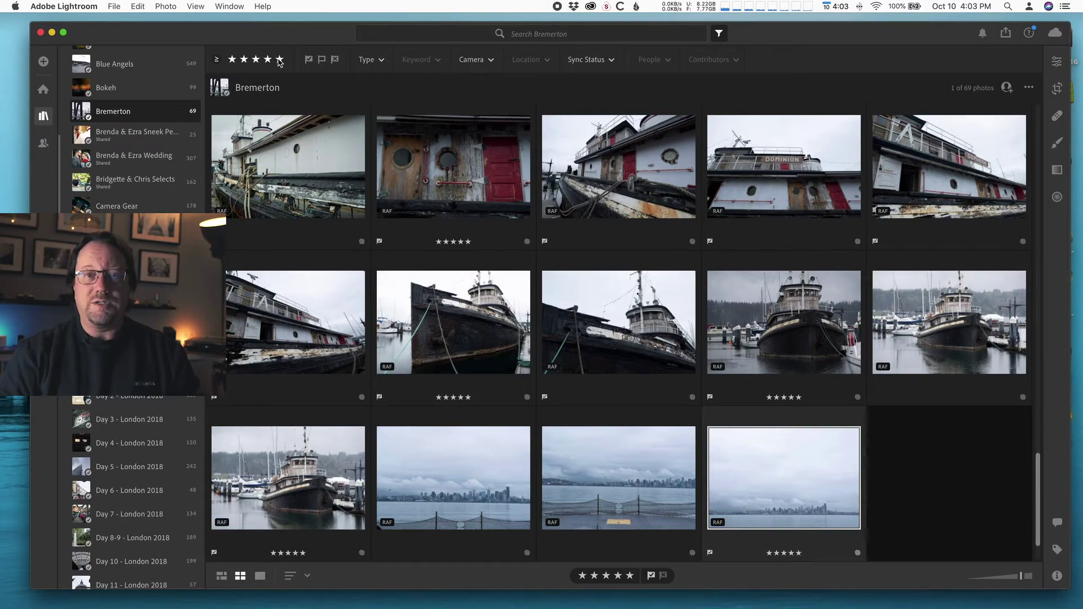
left_click(279, 60)
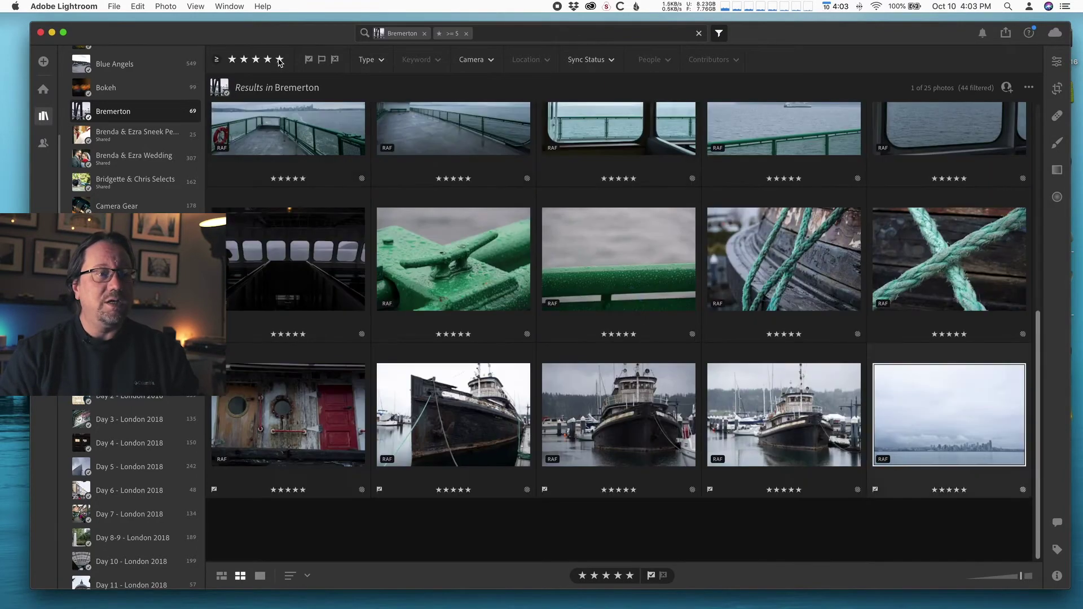
scroll(795, 379, "up", 5)
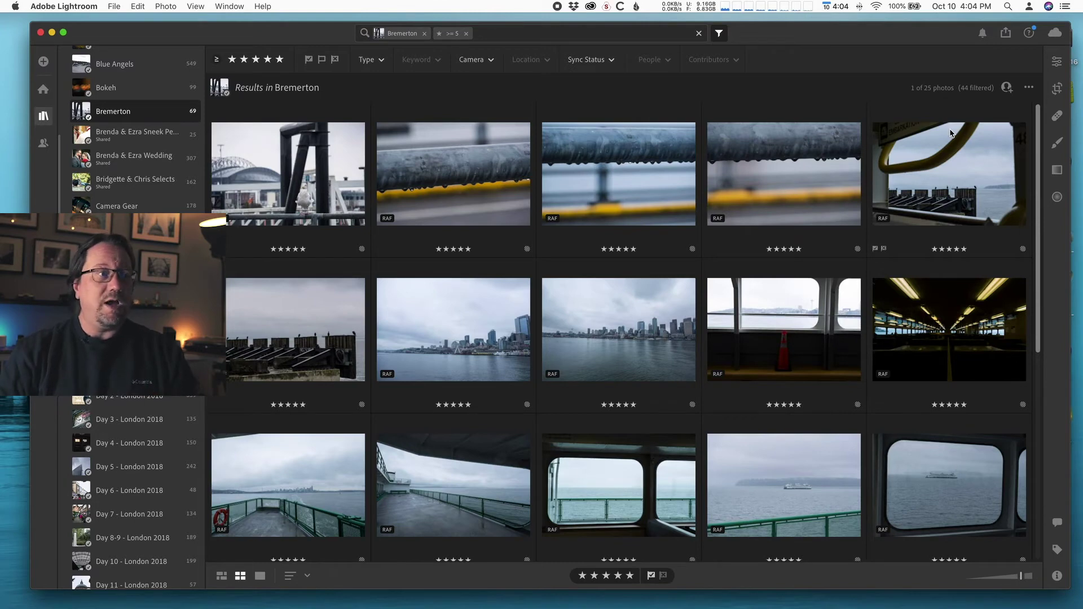
- Page through the five-star photos, including the raindrop, ferry window, pier posts and ferry deck shots, then return to the grid
double_click(287, 165)
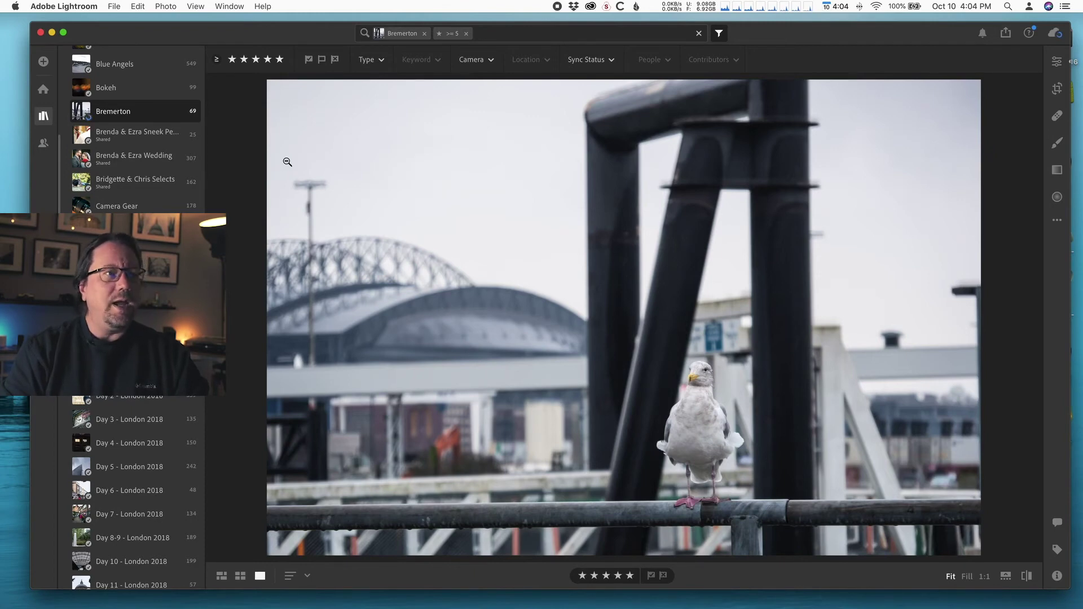
key("Right")
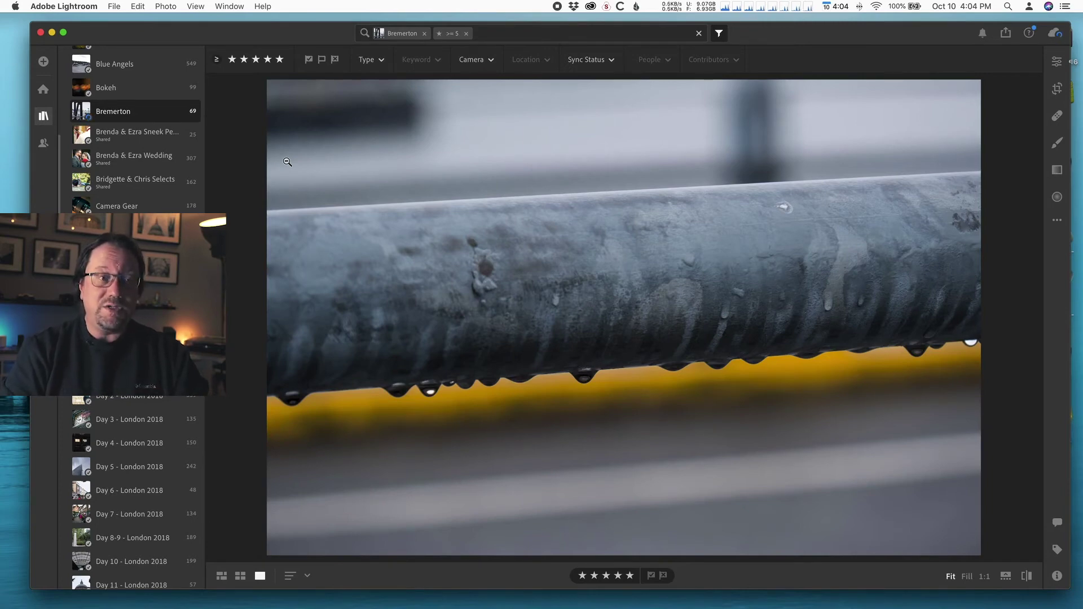
key("Right")
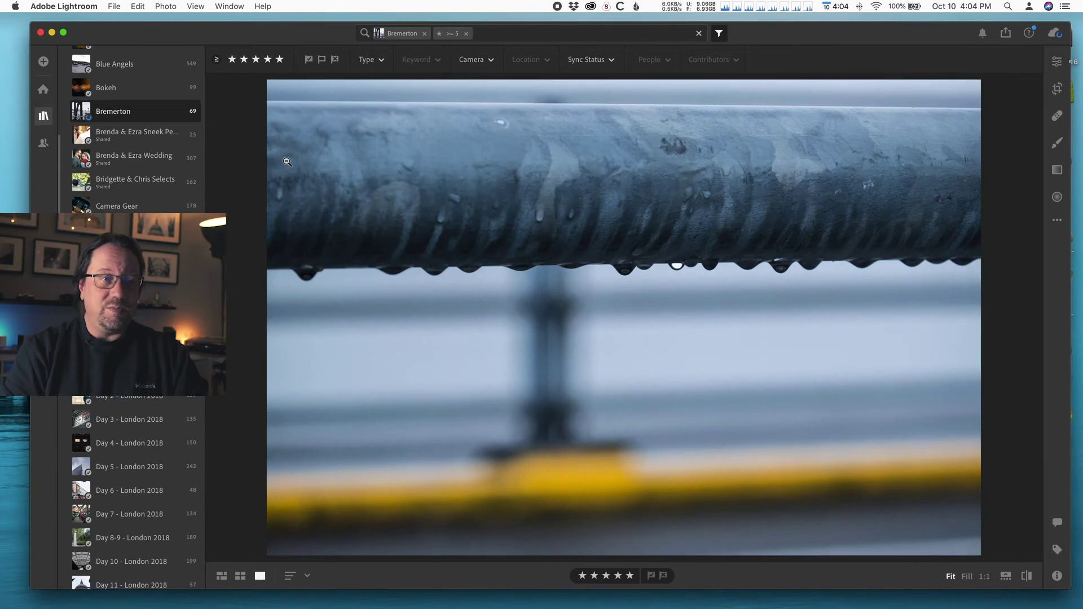
key("Right")
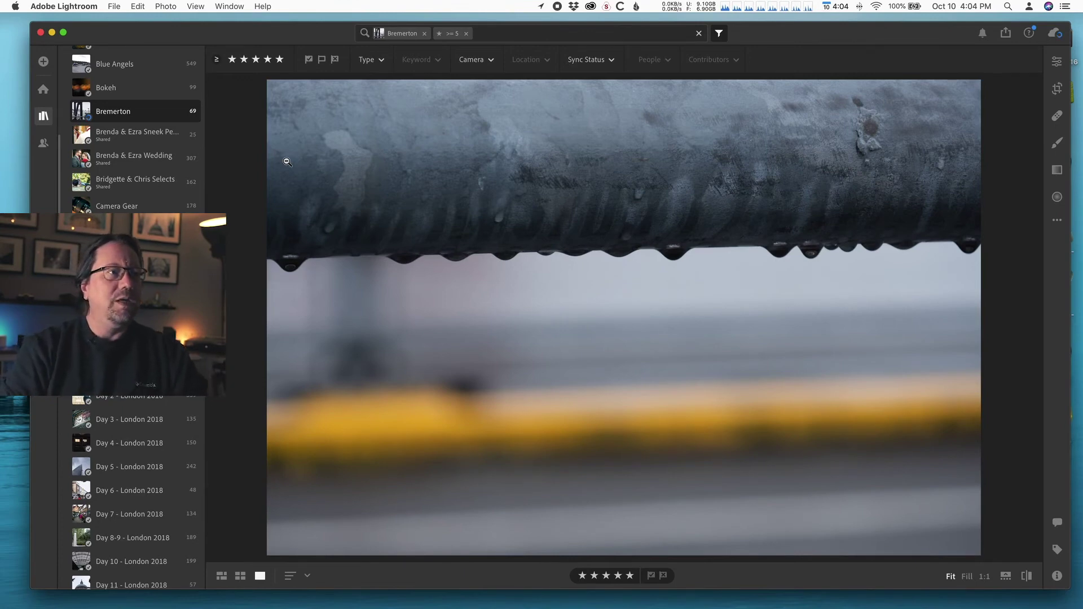
key("Right")
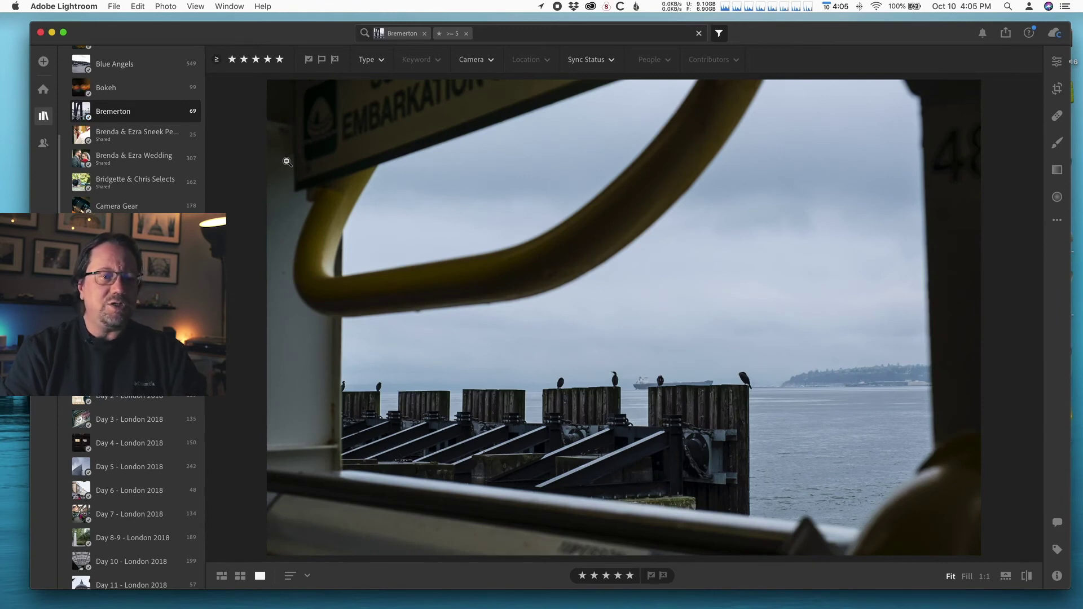
key("Right")
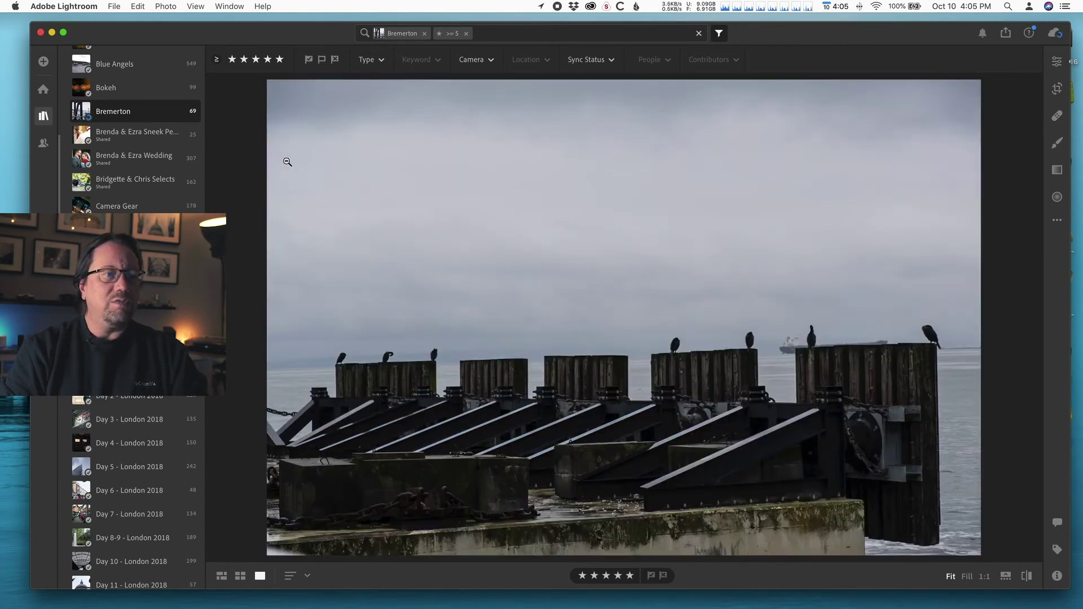
key("Right")
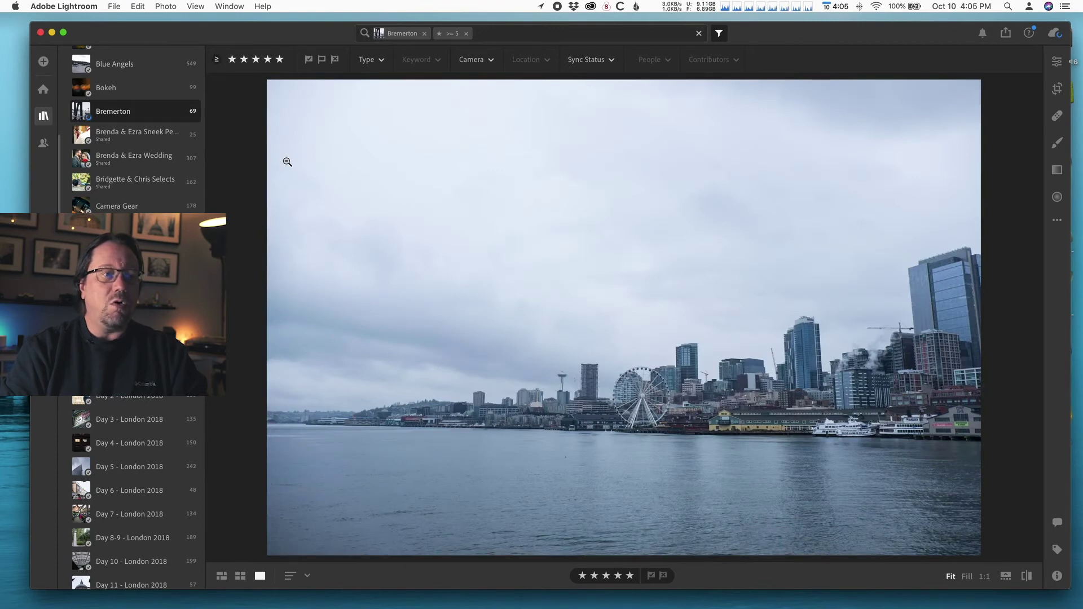
key("Right")
key("Right")
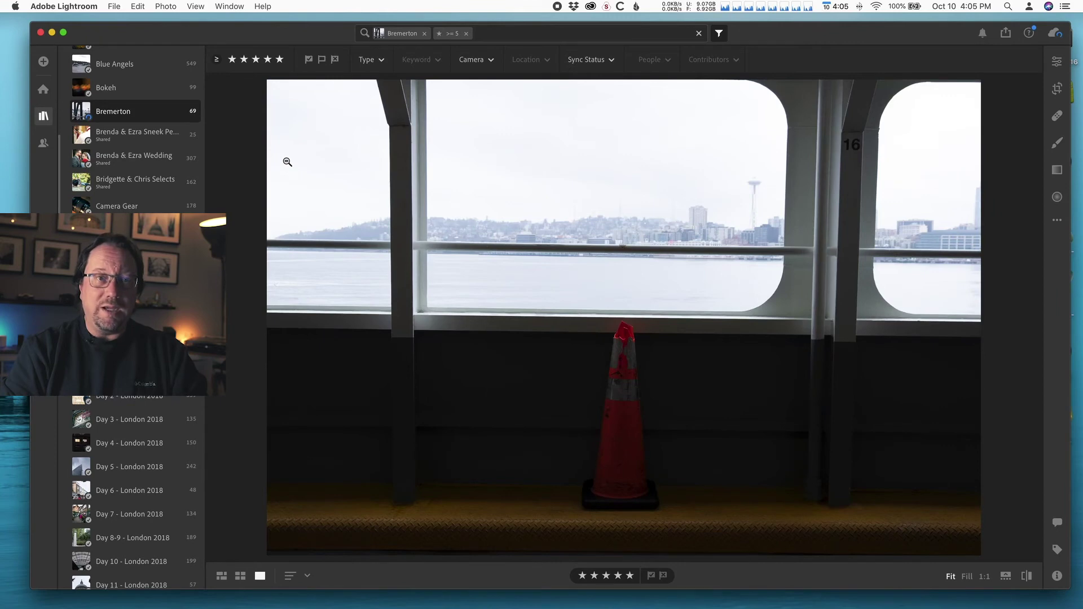
key("Right")
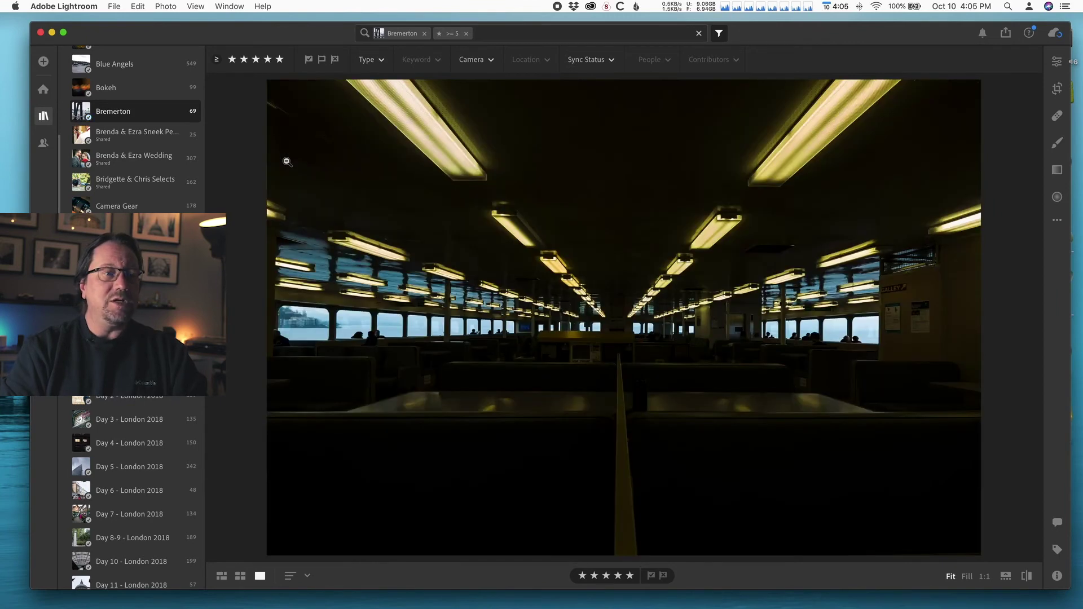
key("Right")
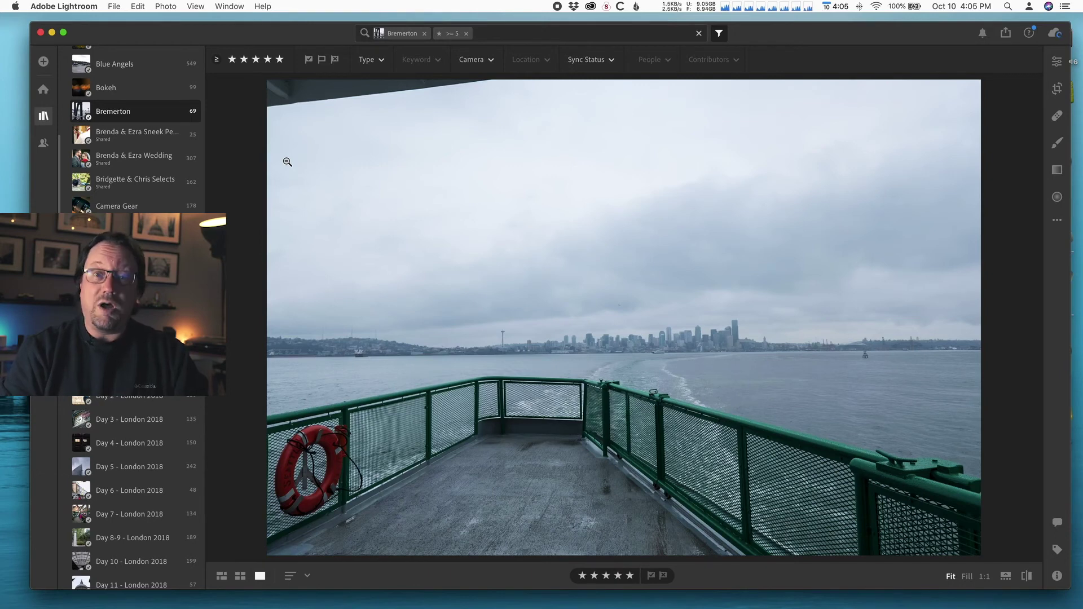
key("Right")
key("Right")
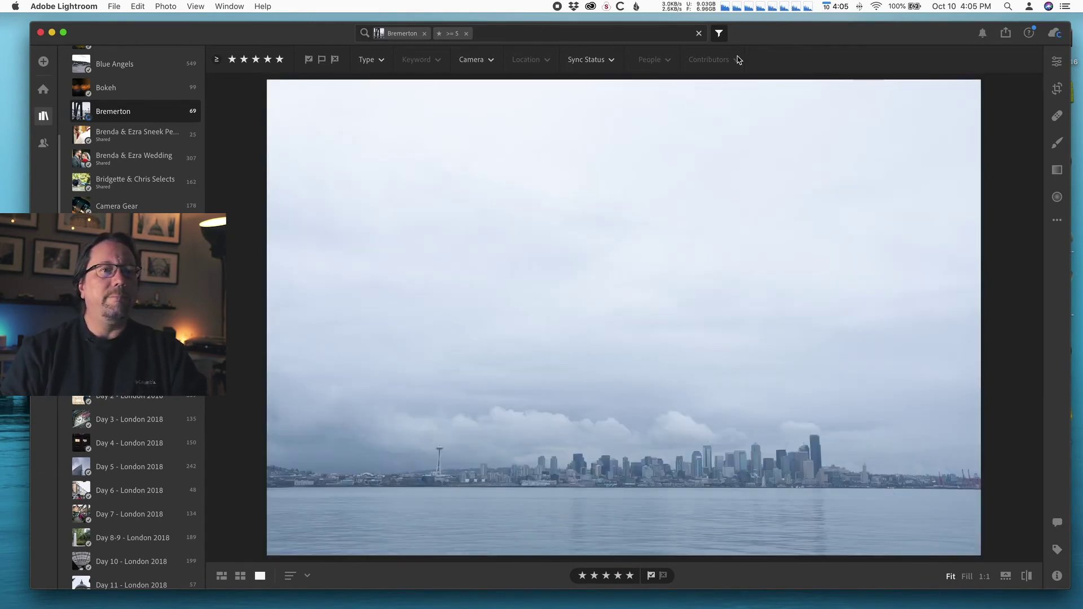
key("Escape")
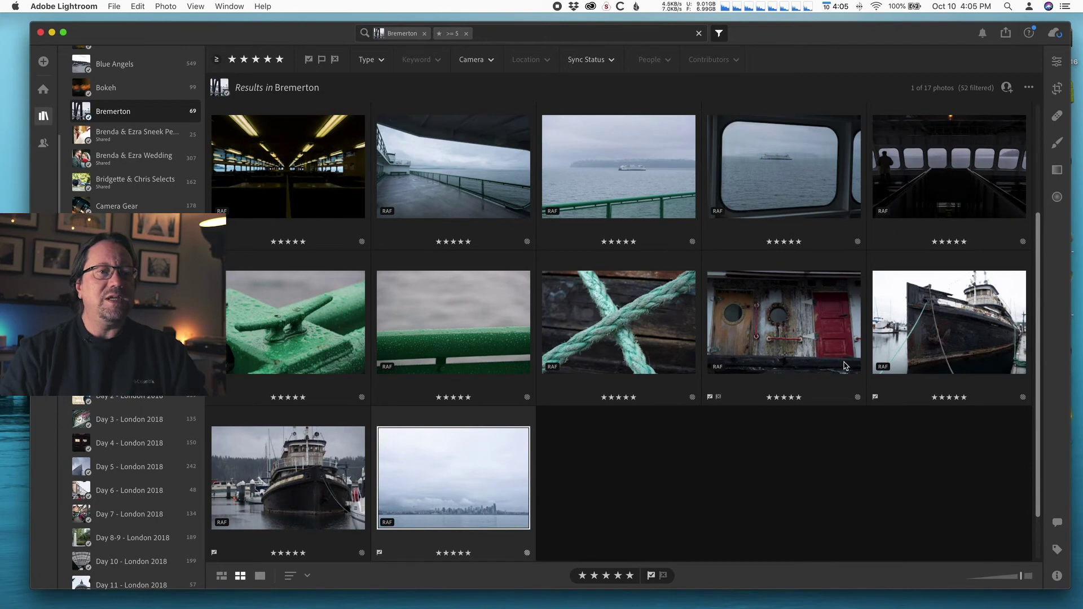
- Downgrade the pier and foggy ferry photos to four stars, then open the wet railing photo large
scroll(846, 365, "up", 3)
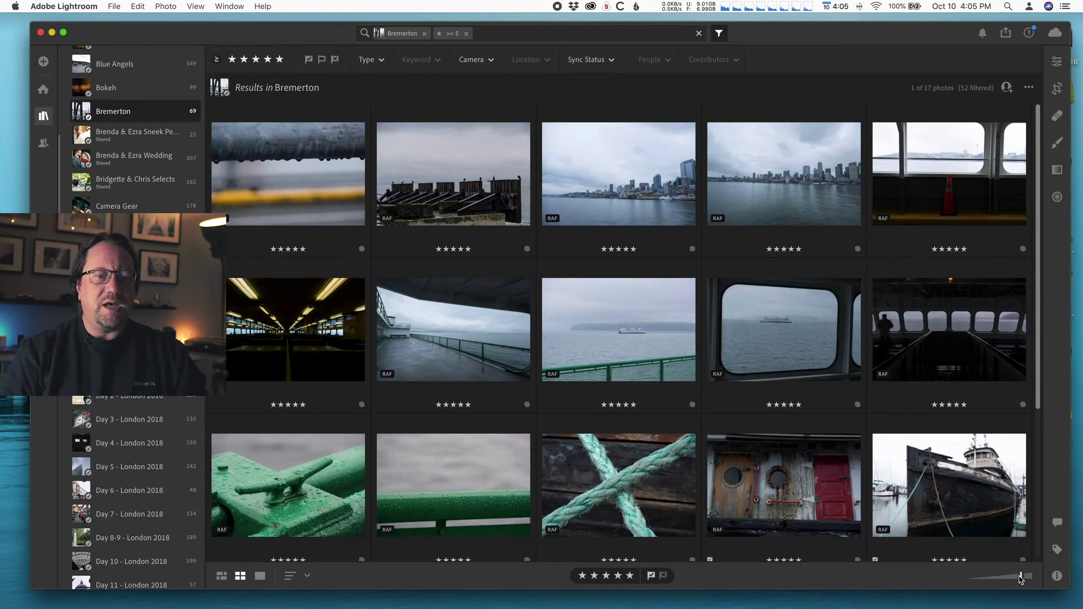
scroll(1021, 579, "down", 5)
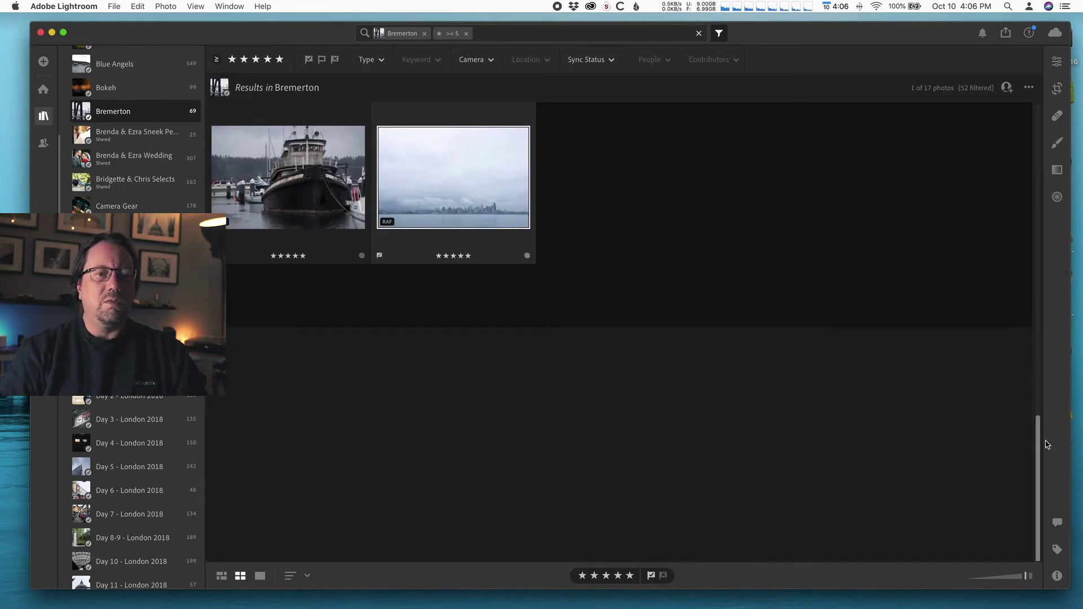
scroll(1040, 444, "up", 10)
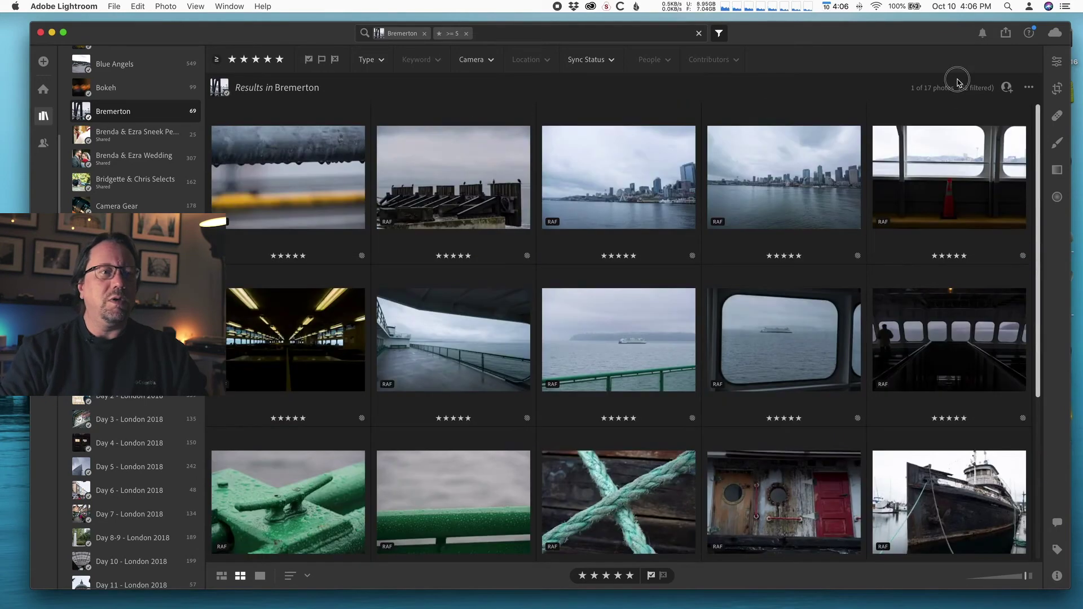
left_click(460, 196)
key("4")
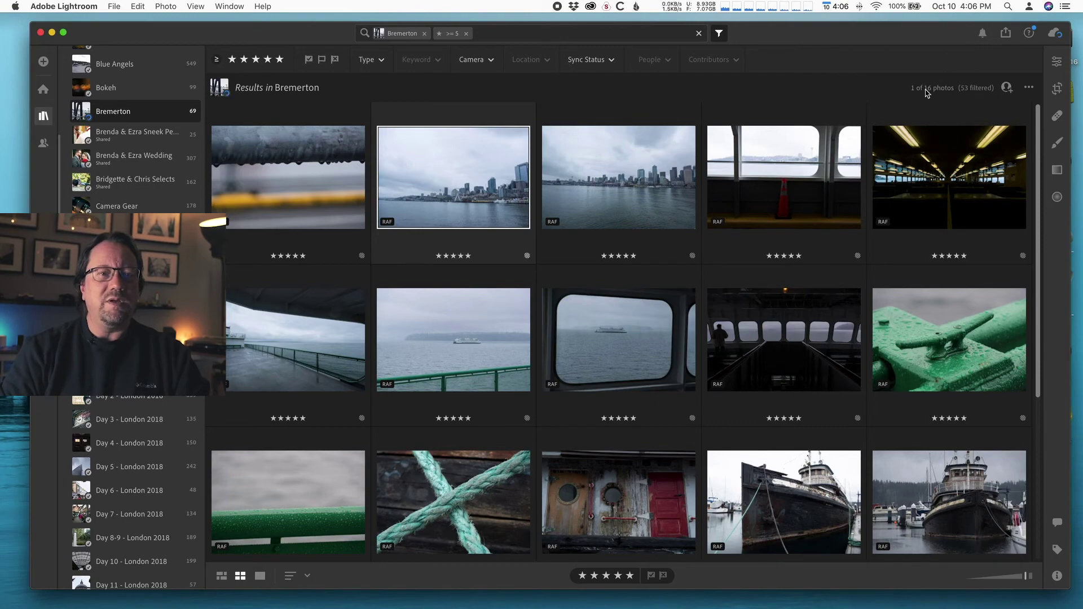
left_click(462, 341)
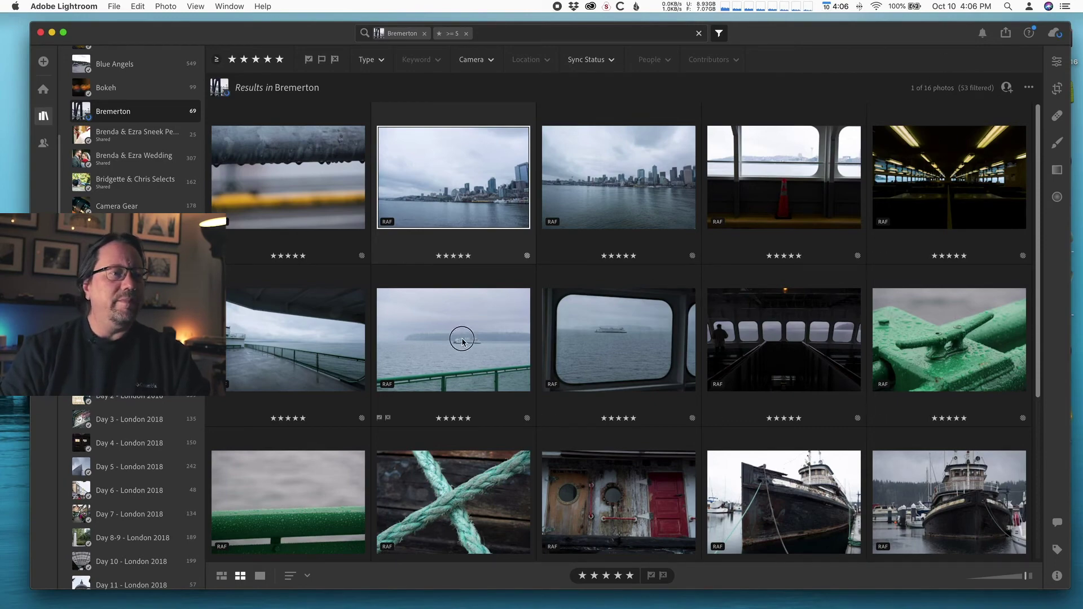
key("4")
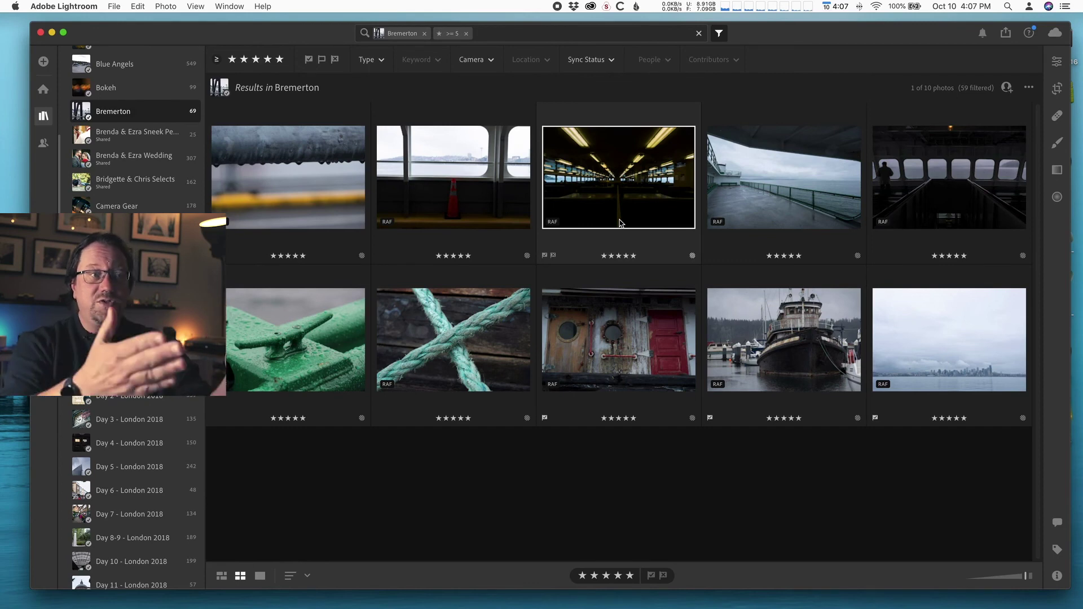
double_click(361, 181)
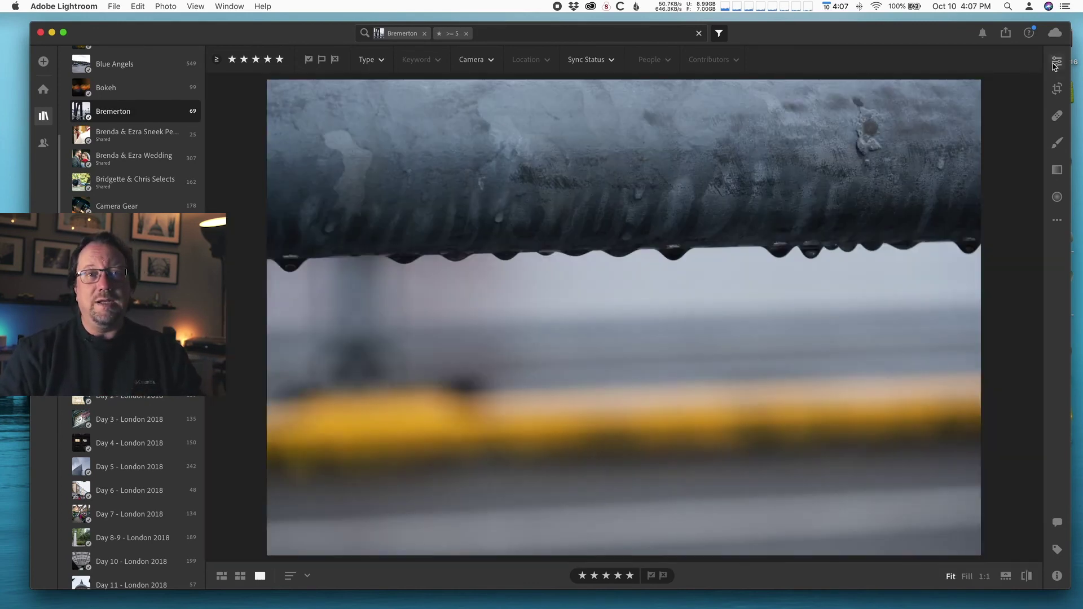
- Show the Edit adjustments for the wet railing photo and toggle the filter bar off and on
left_click(1056, 62)
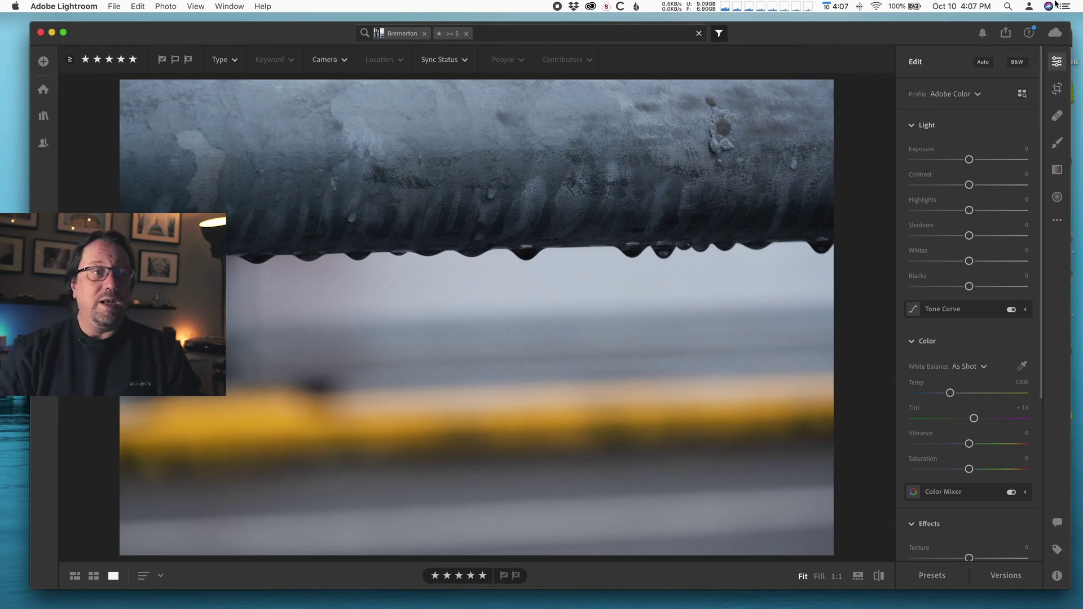
left_click(721, 33)
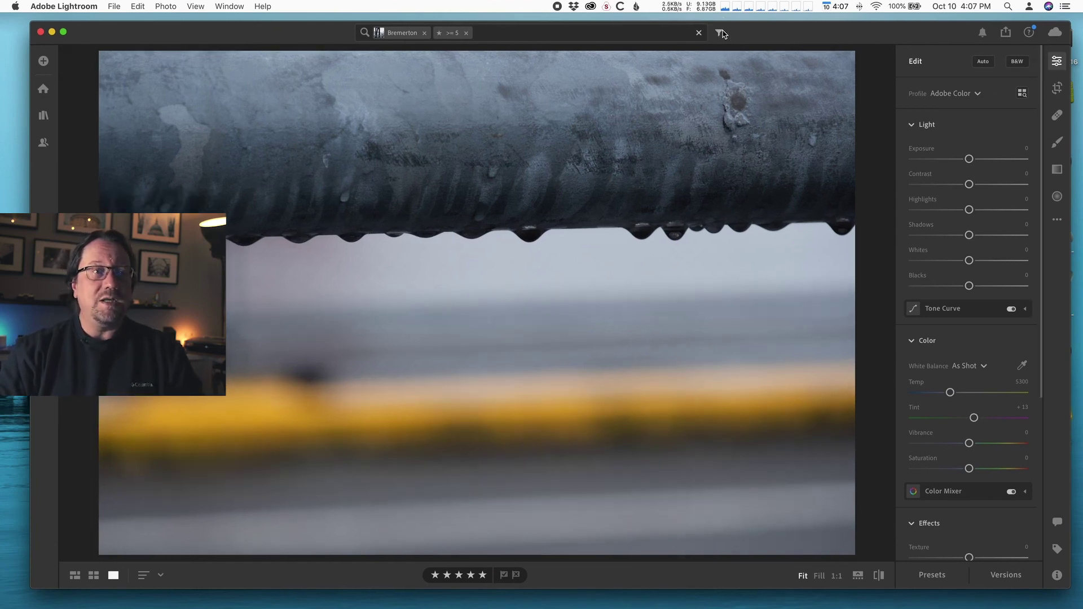
left_click(721, 33)
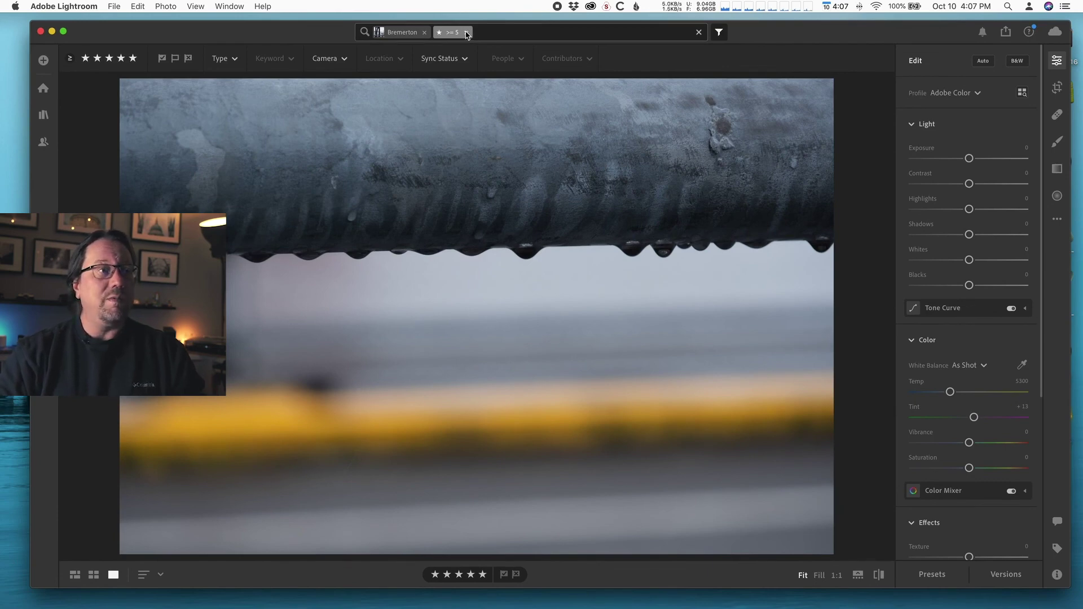
- Clear the rating filter, close the Edit panel, and switch back to Grid view
left_click(466, 32)
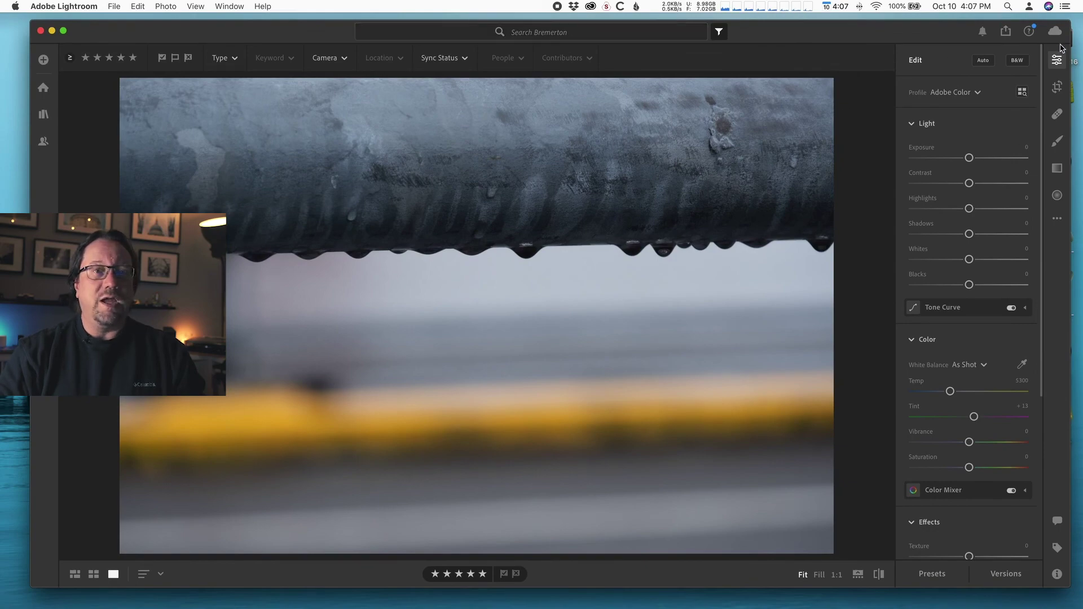
left_click(1056, 61)
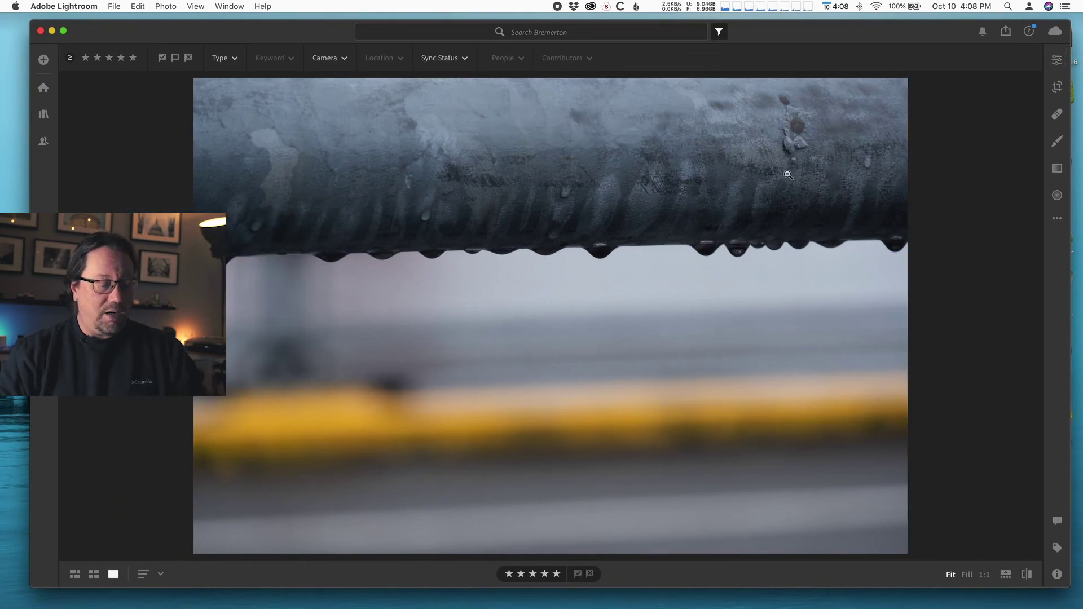
key("g")
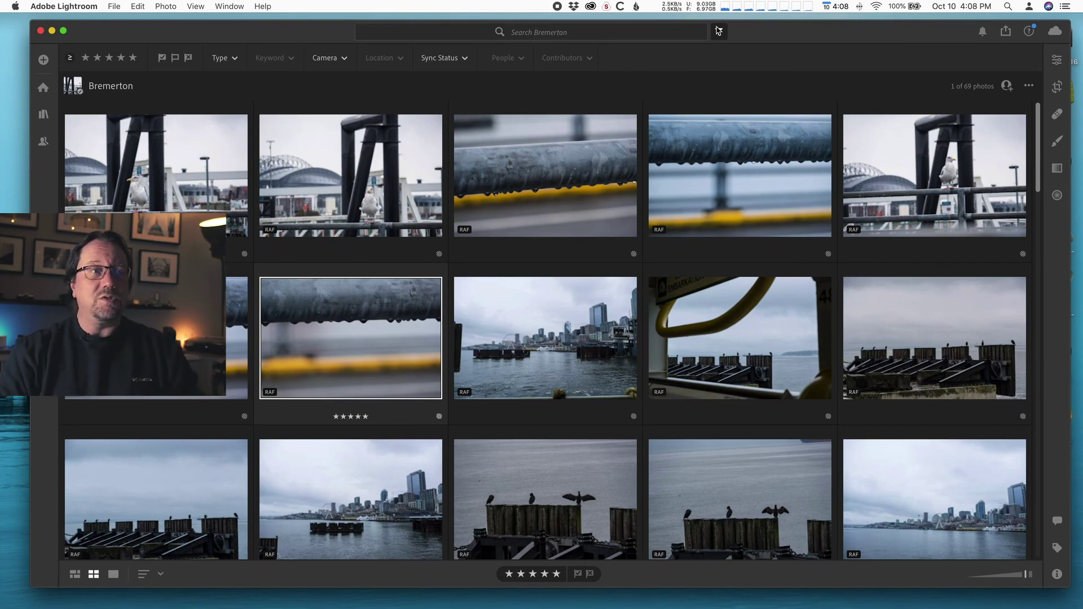
- Reapply the five-star rating filter, leaving 10 Bremerton photos
left_click(718, 31)
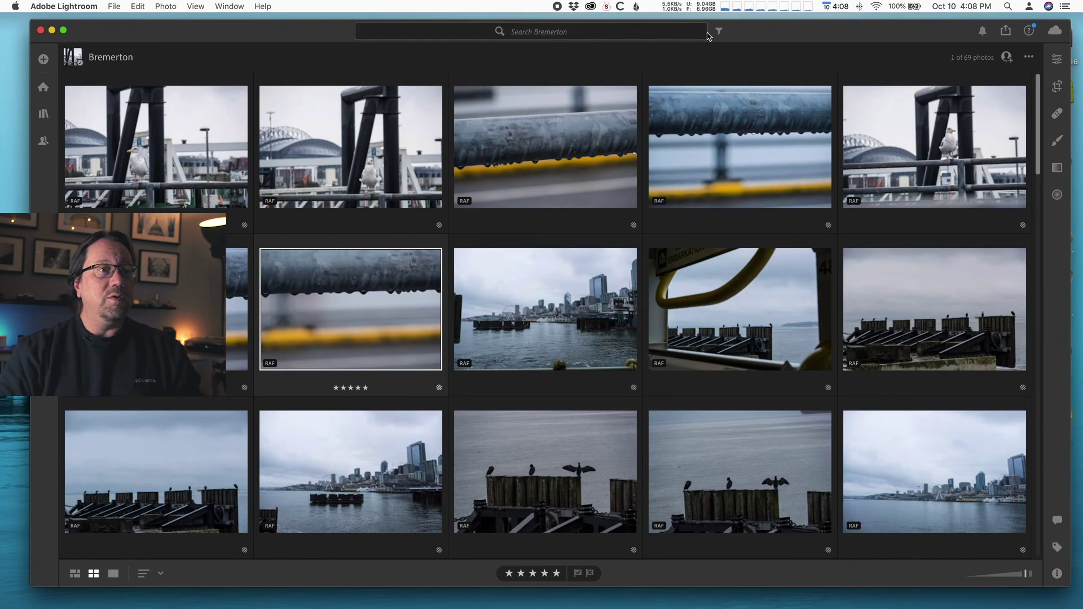
left_click(718, 31)
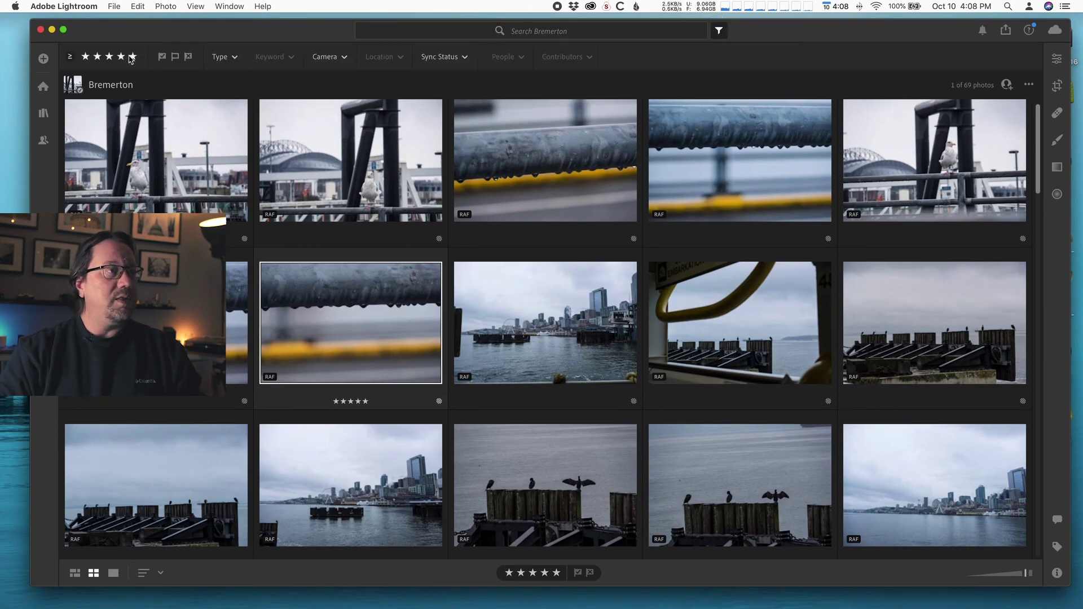
left_click(132, 57)
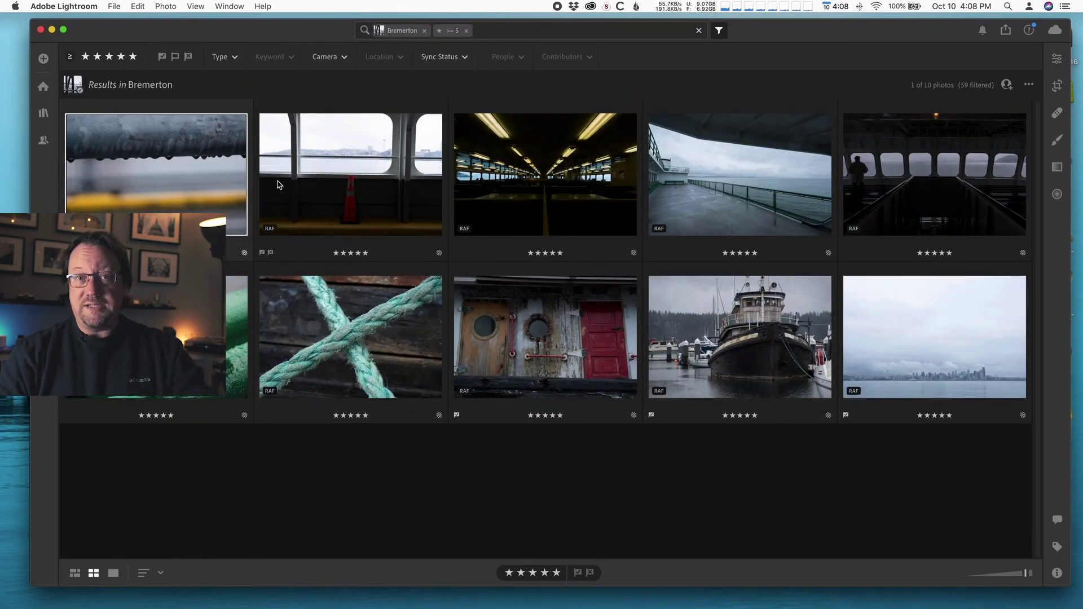